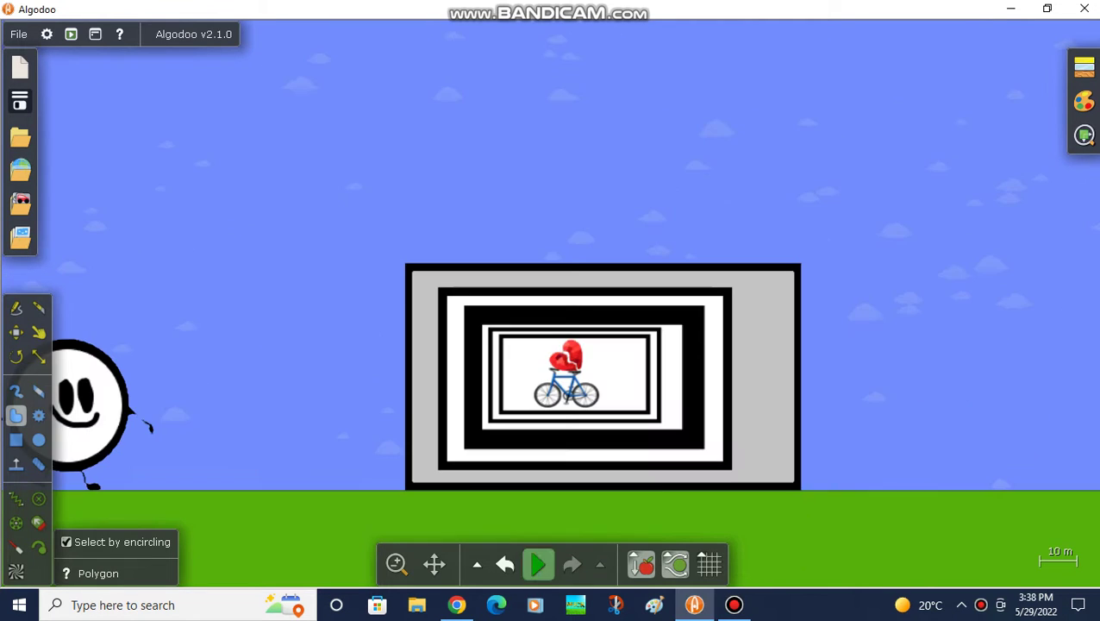
Step: Start the simulation and drag the framed TV box so it rocks and settles level
click(538, 564)
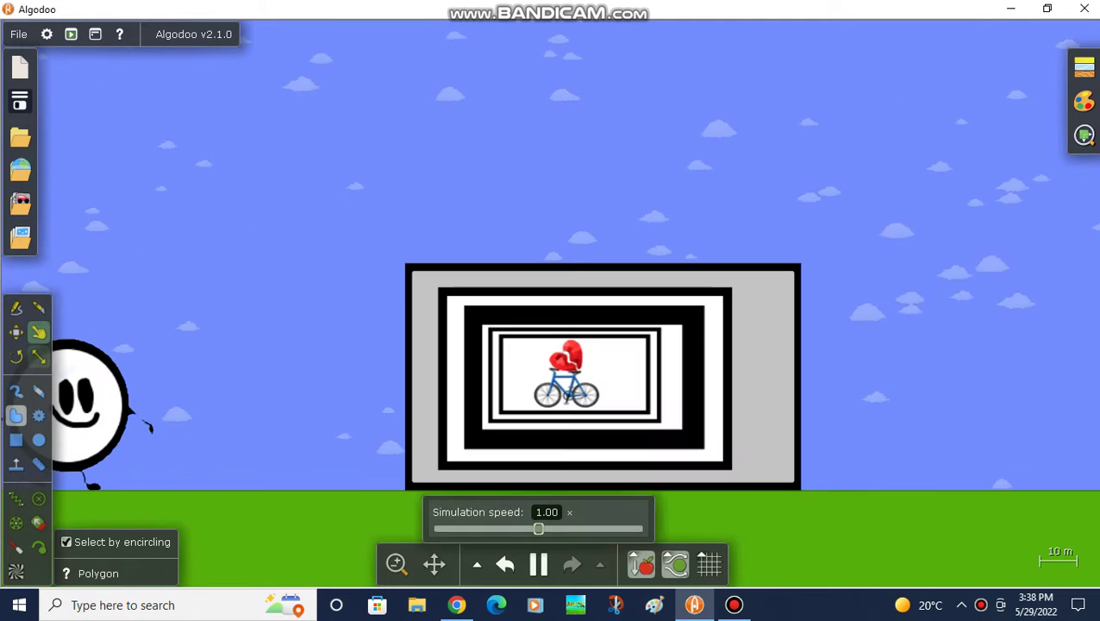
click(38, 332)
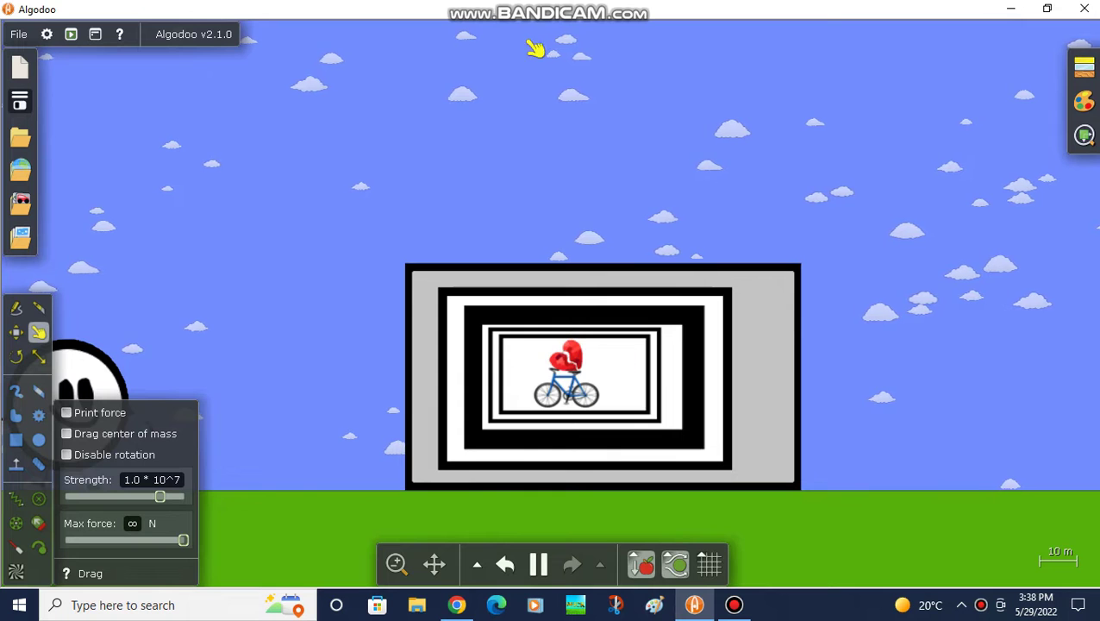
mouse_move(566, 384)
mouse_down()
mouse_move(636, 440)
mouse_move(671, 198)
mouse_move(637, 165)
mouse_move(736, 246)
mouse_move(695, 458)
mouse_up()
Step: Slide the dark blue book to the left with the Move tool
scroll(817, 356, down, 5)
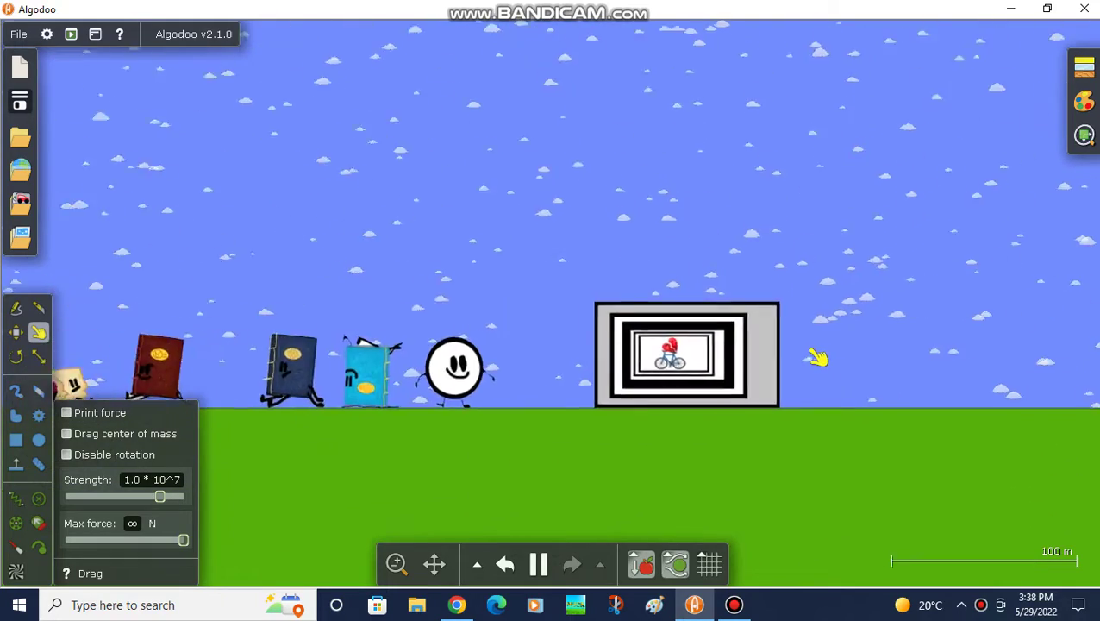
scroll(621, 364, up, 2)
scroll(621, 363, up, 3)
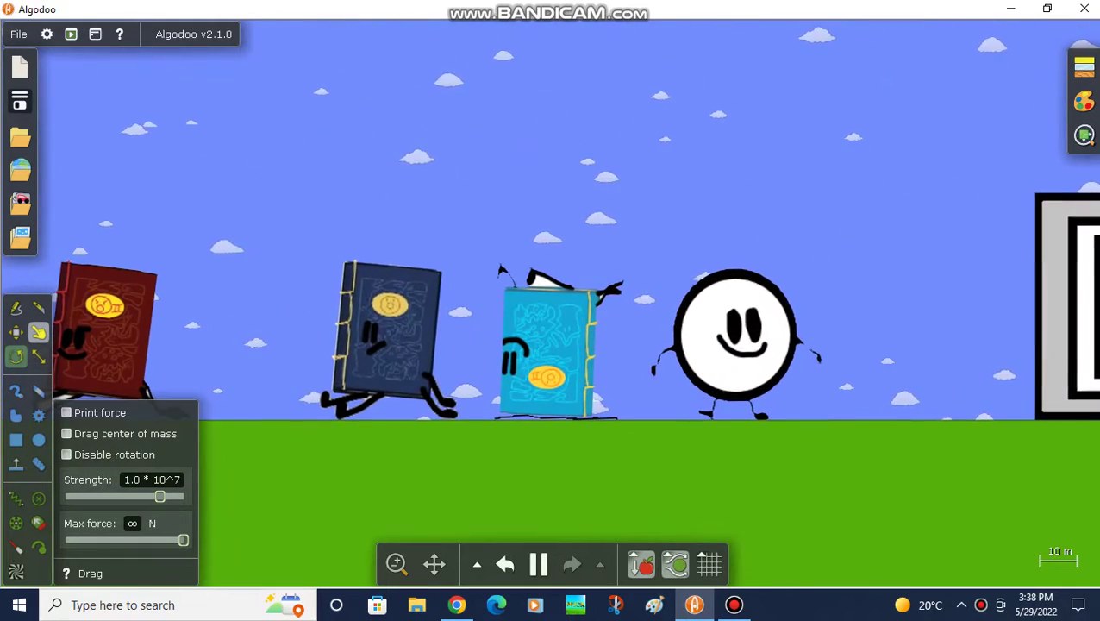
key(m)
drag(390, 356, 324, 342)
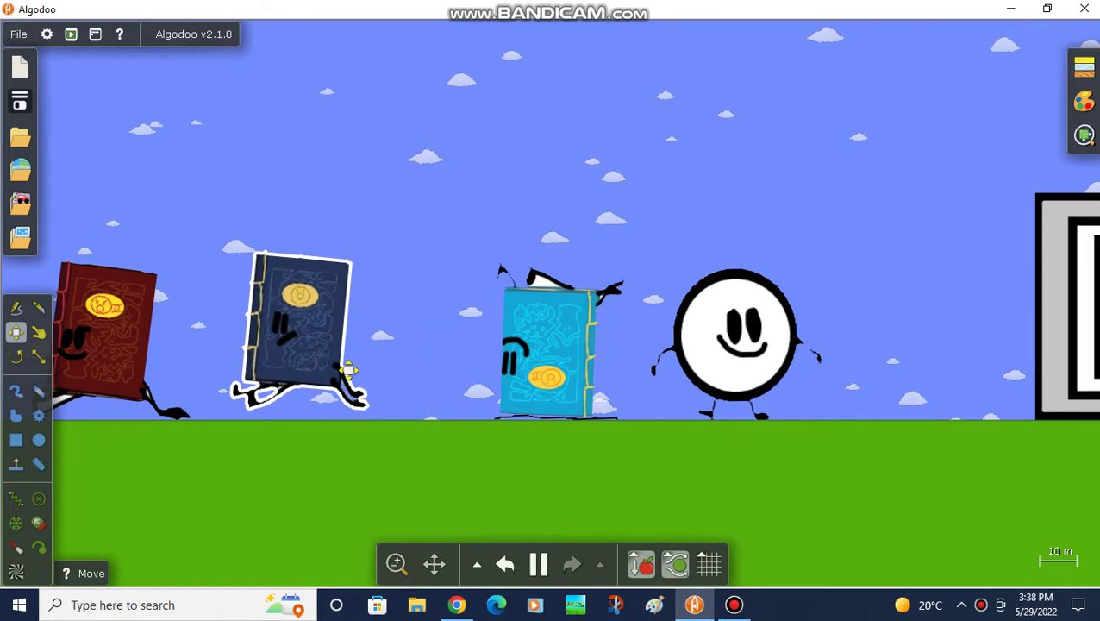
Step: Rotate the red book and lift the cyan book onto the dark blue book
scroll(492, 379, down, 3)
scroll(238, 412, up, 3)
drag(238, 412, 231, 334)
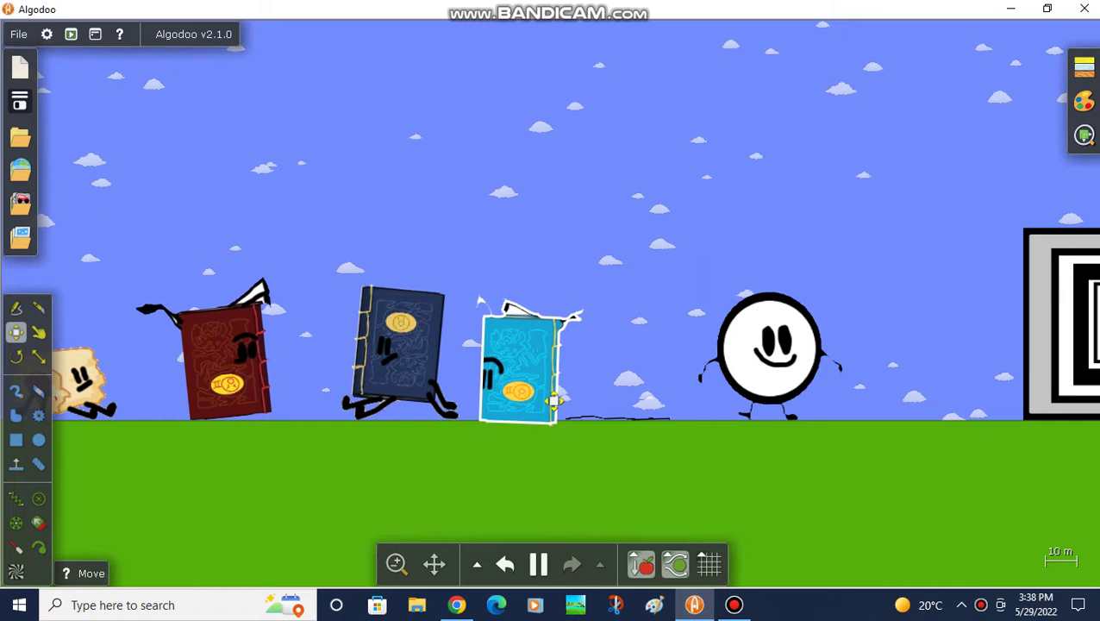
drag(554, 401, 583, 380)
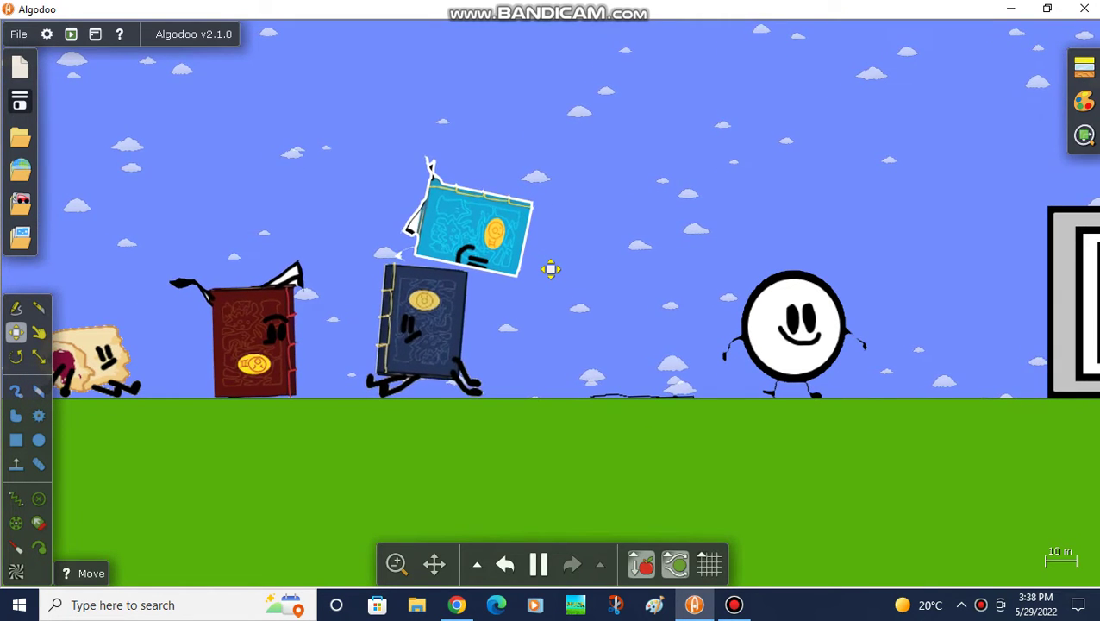
Step: Pan across the characters on the left and back toward the TV frame
scroll(636, 247, down, 2)
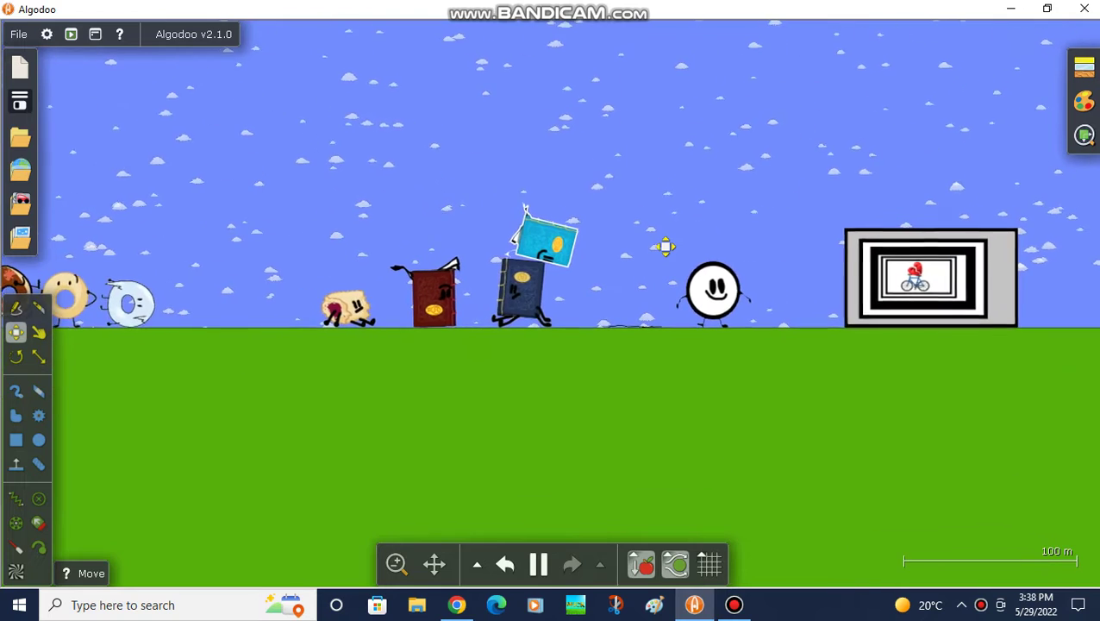
scroll(671, 246, down, 2)
mouse_move(744, 314)
mouse_down()
mouse_move(611, 221)
mouse_move(346, 439)
mouse_up()
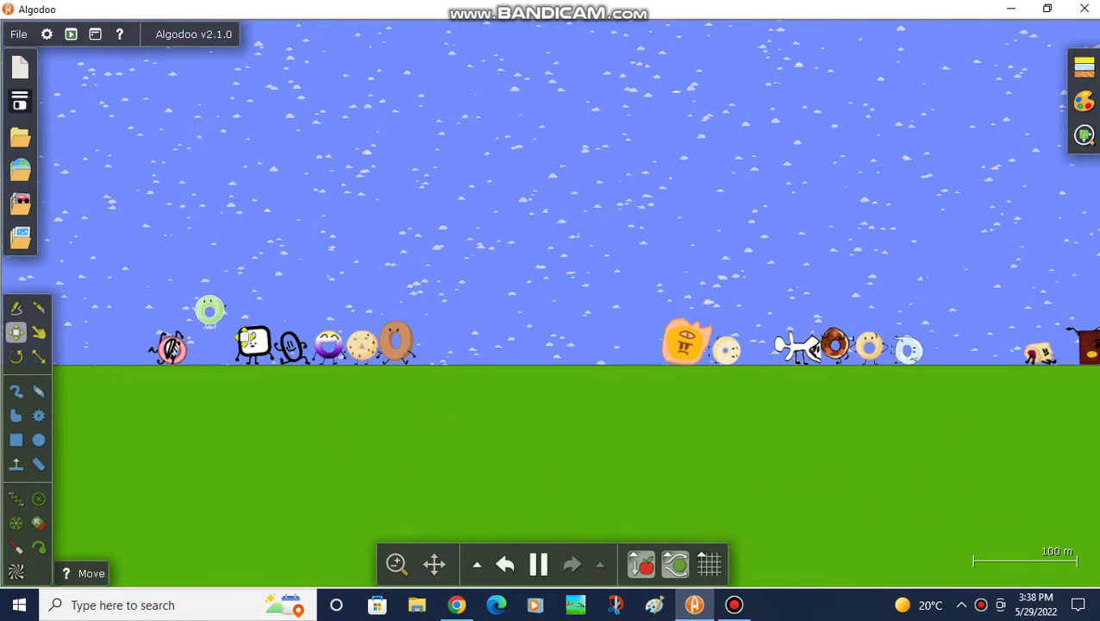
drag(449, 302, 209, 310)
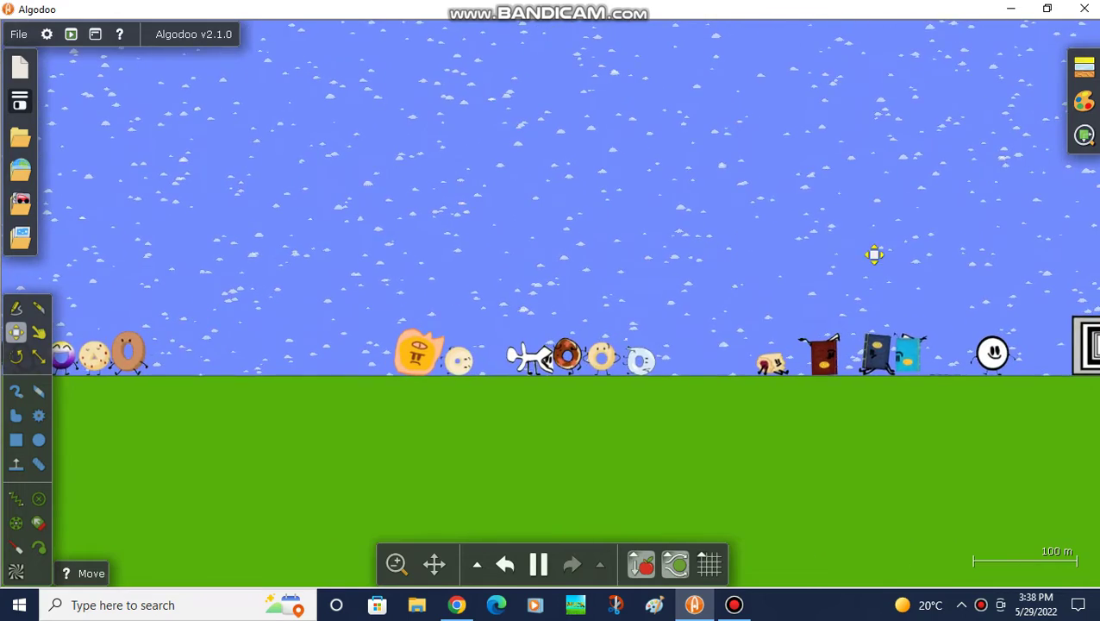
drag(872, 253, 569, 247)
scroll(779, 455, up, 3)
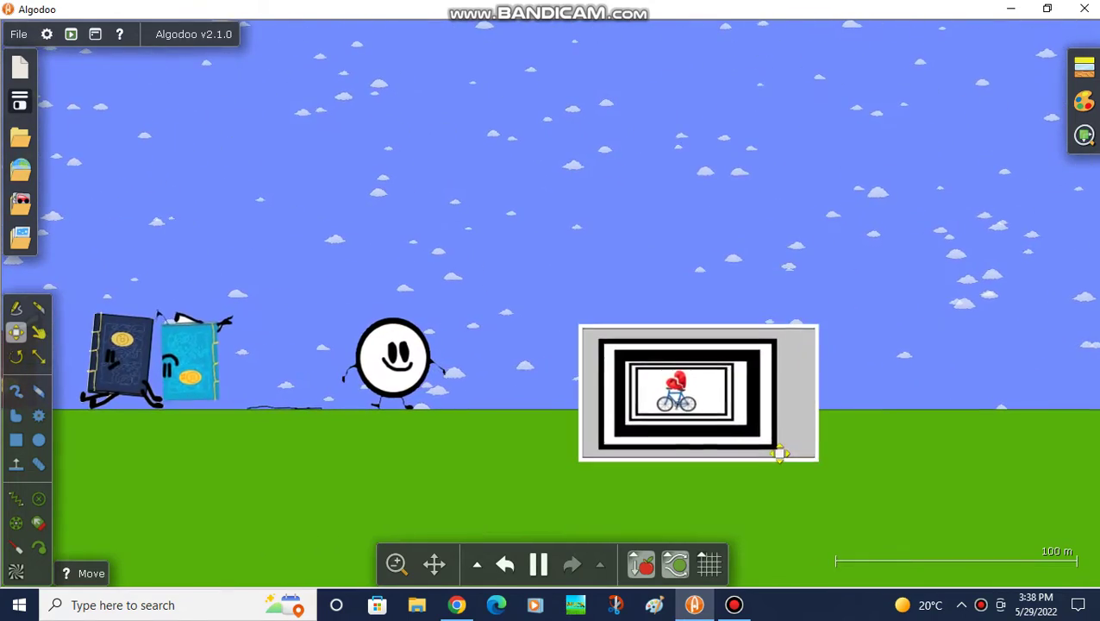
scroll(779, 454, down, 3)
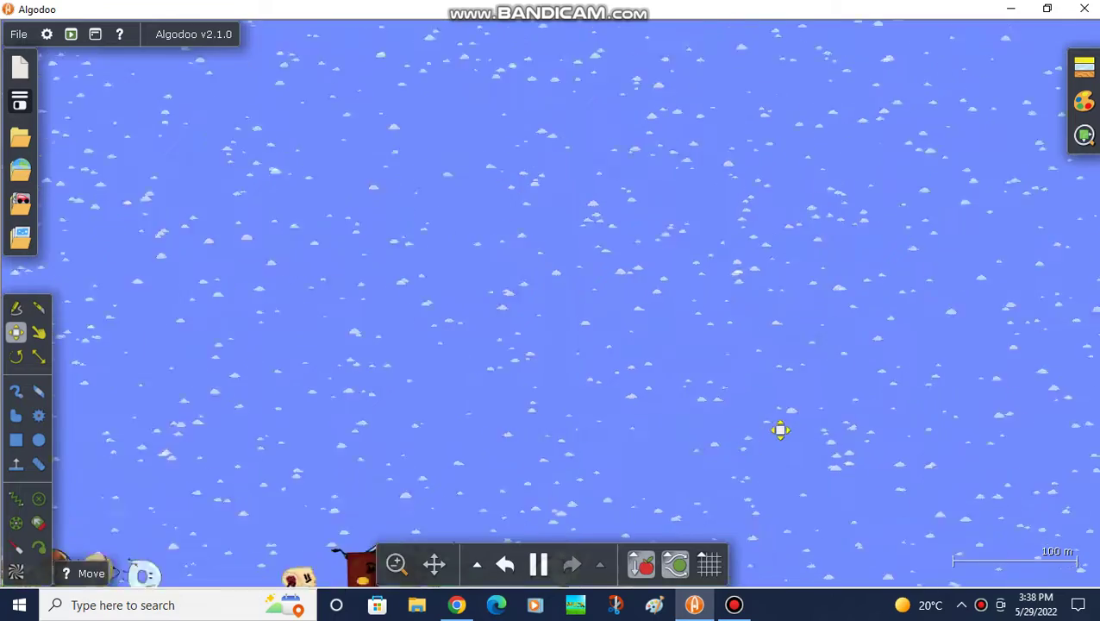
Step: Undo and redo to restore the earlier scene snapshot
drag(811, 238, 768, 380)
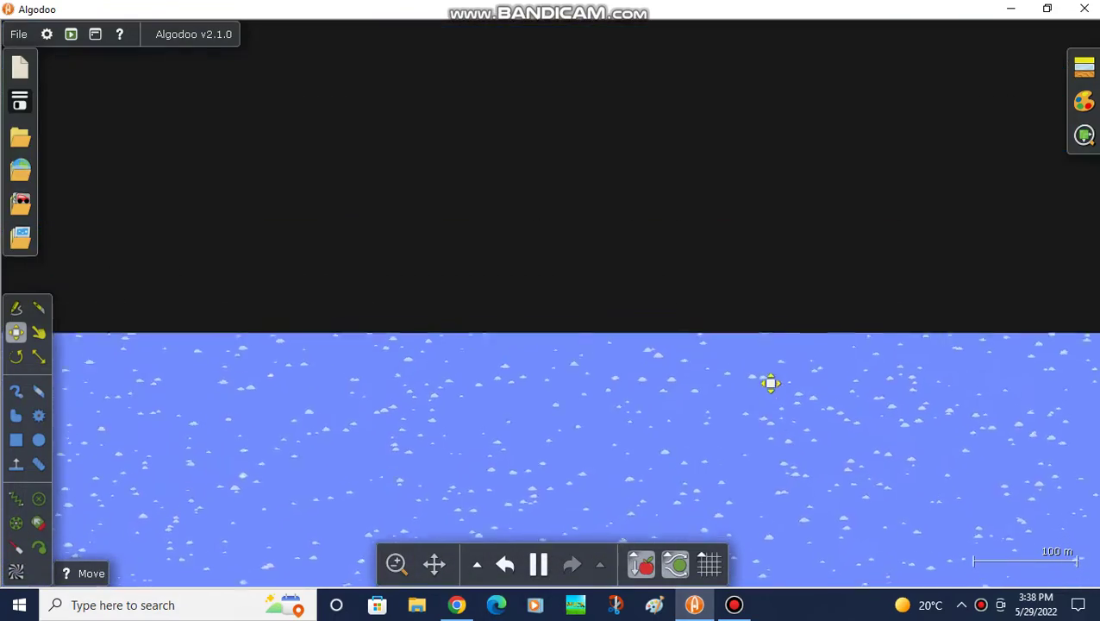
click(506, 563)
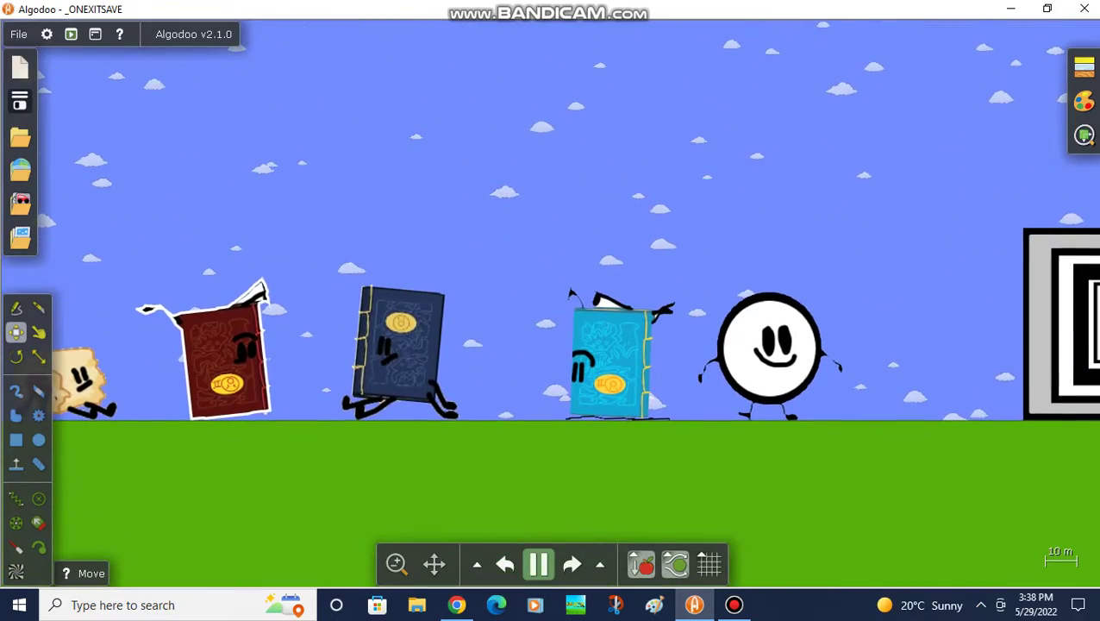
click(571, 564)
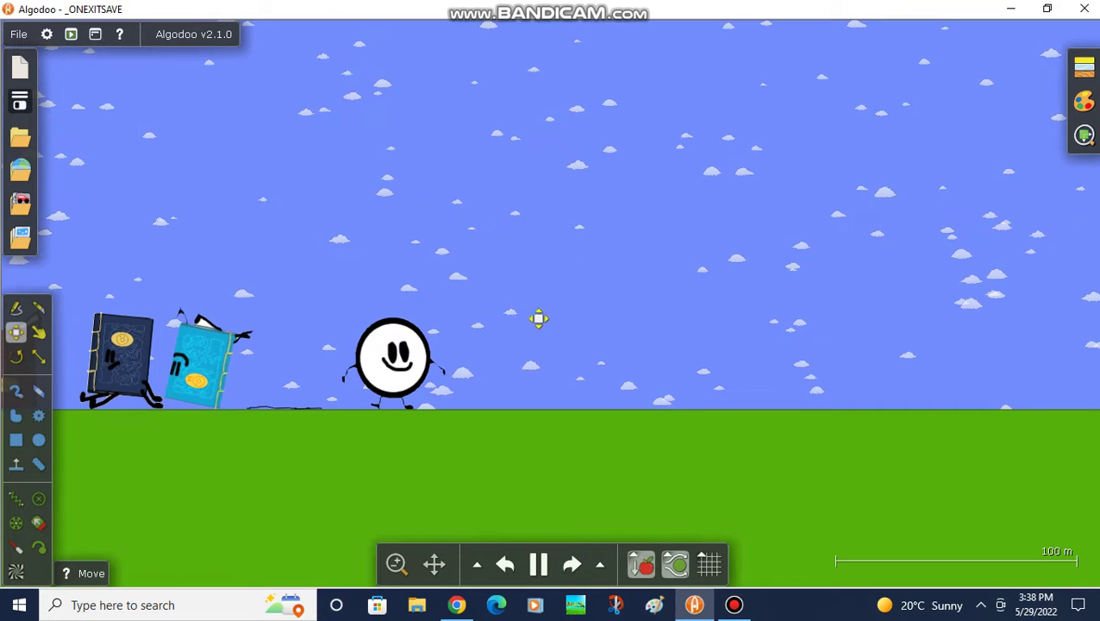
scroll(362, 345, up, 3)
Step: Swing the round host character up, around and back upright with the Drag tool
click(39, 331)
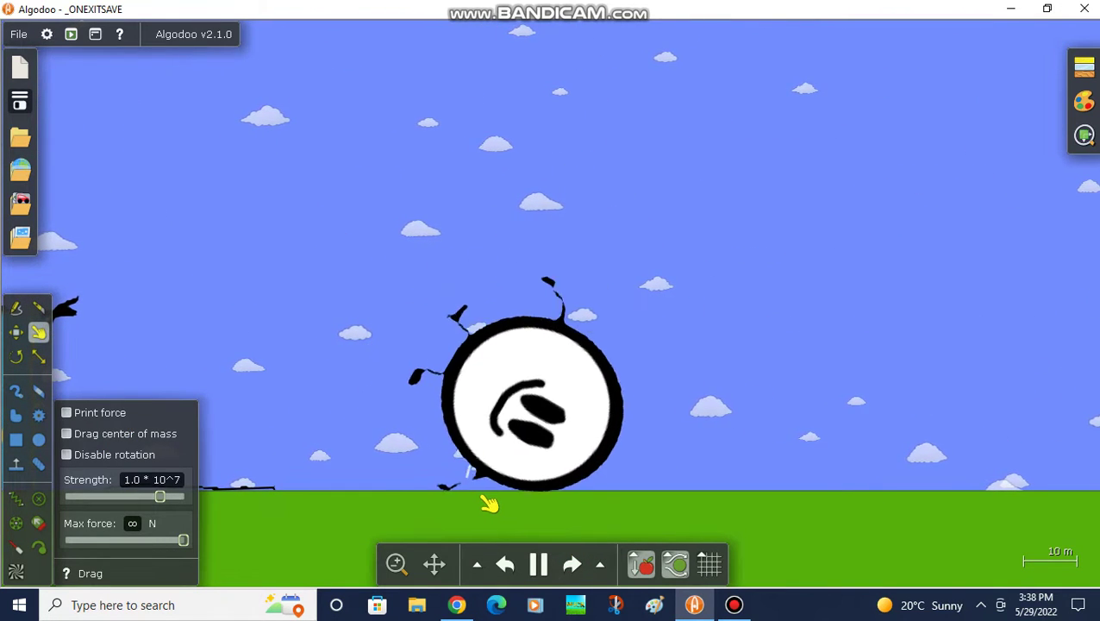
mouse_move(474, 274)
mouse_down()
mouse_move(520, 388)
mouse_move(520, 436)
mouse_up()
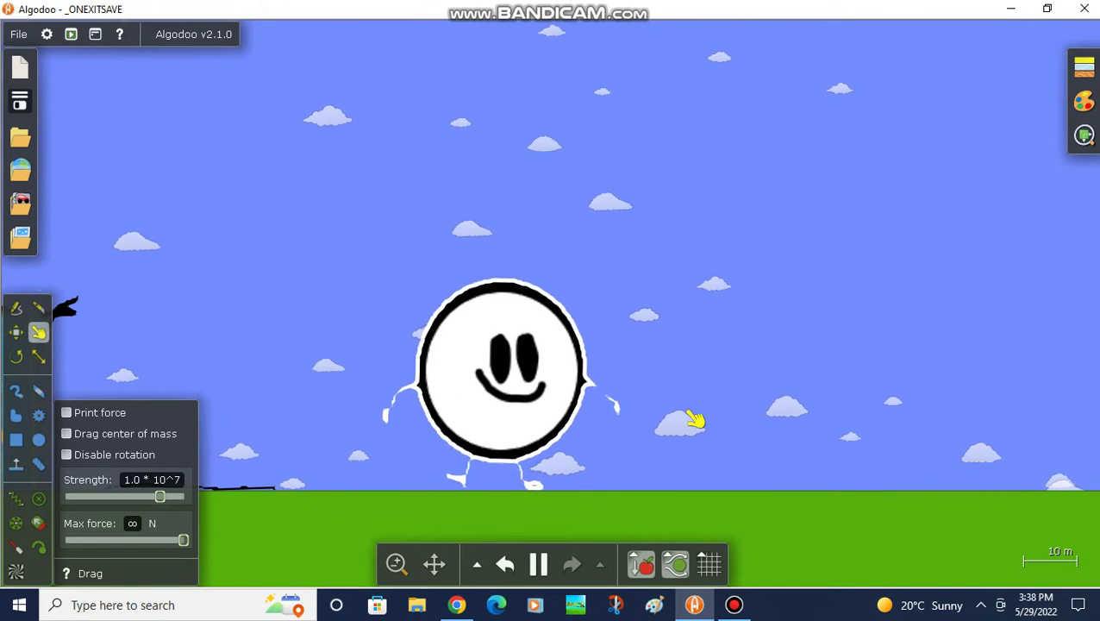
scroll(693, 405, down, 3)
Step: Fling the black plank up into the sky
scroll(459, 466, up, 1)
scroll(449, 477, up, 3)
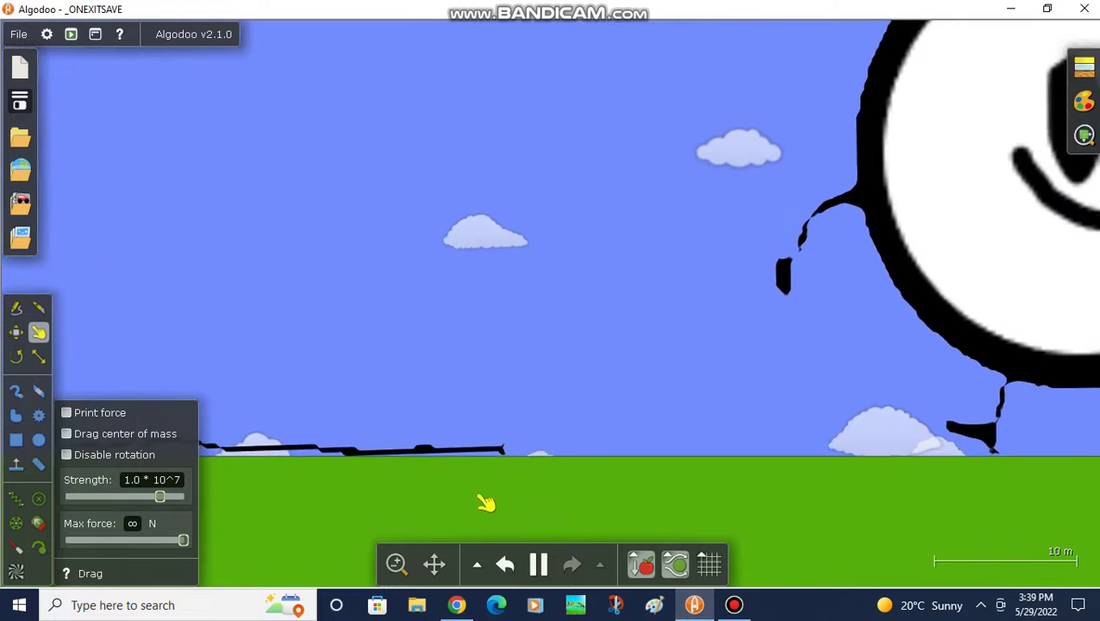
scroll(448, 476, up, 2)
mouse_move(475, 454)
mouse_down()
mouse_move(478, 203)
mouse_move(501, 476)
mouse_up()
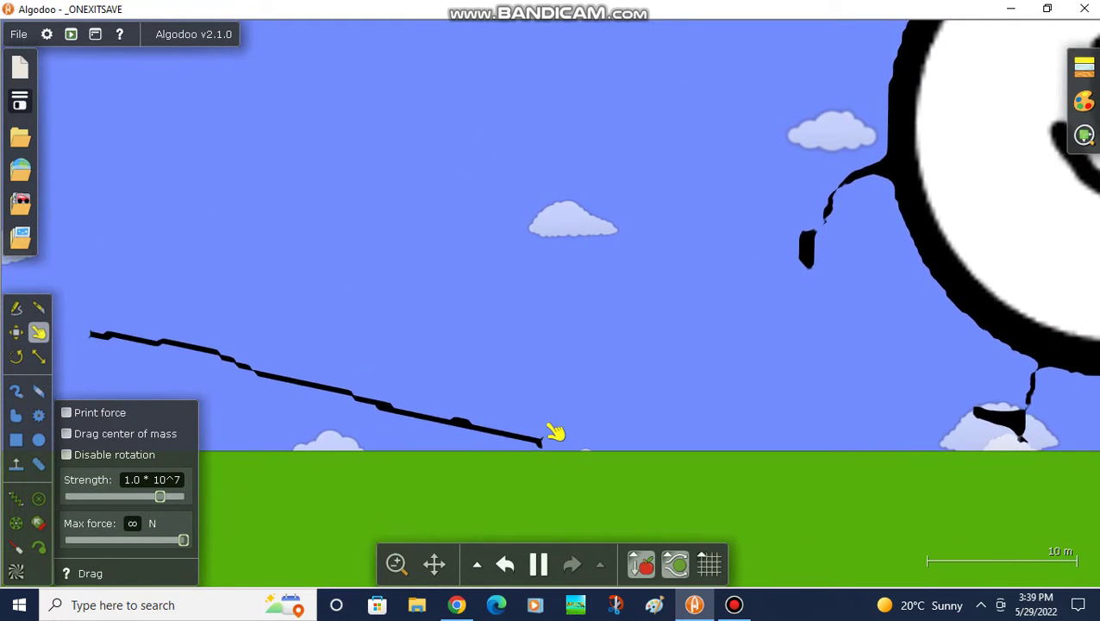
Step: Toss the cyan book up and to the right
scroll(604, 426, down, 3)
scroll(725, 428, down, 2)
scroll(725, 427, up, 2)
scroll(761, 412, up, 2)
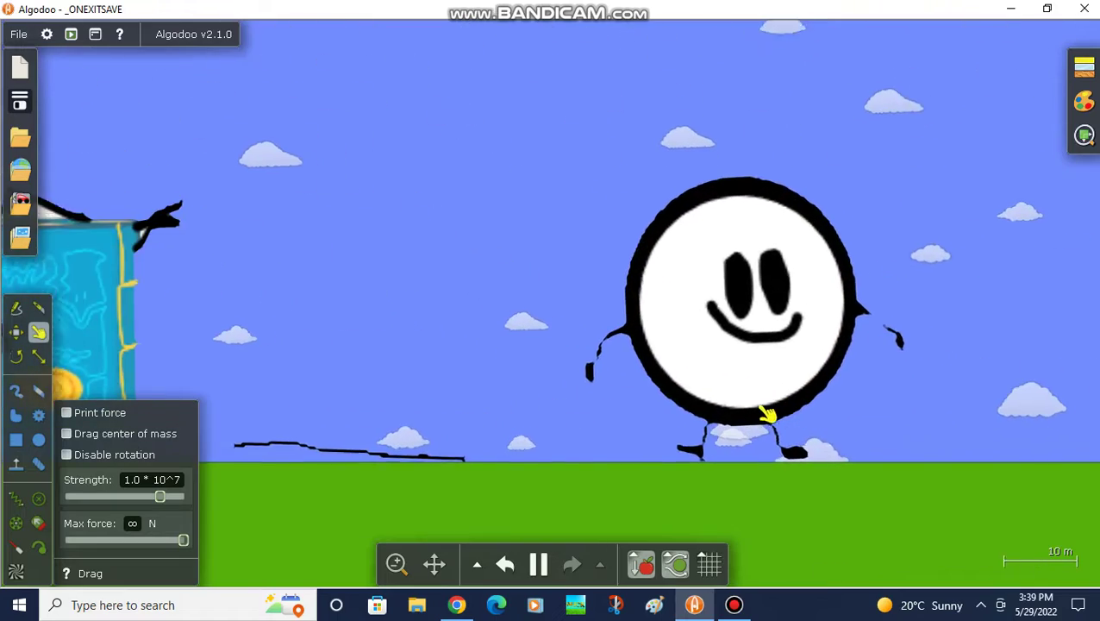
scroll(633, 400, up, 2)
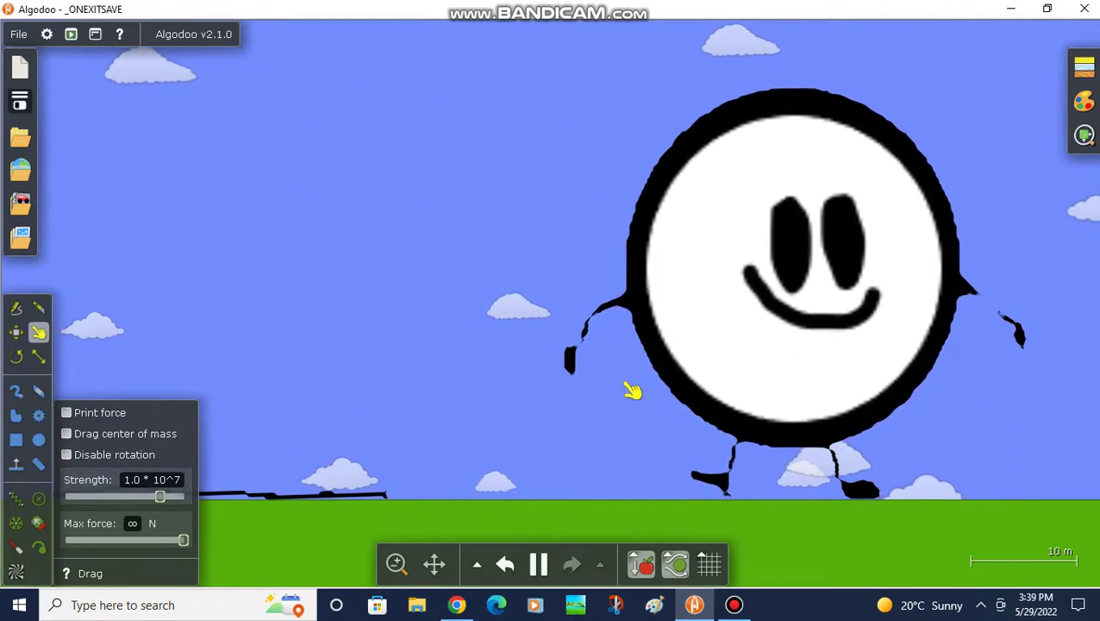
scroll(867, 450, down, 5)
scroll(670, 461, up, 5)
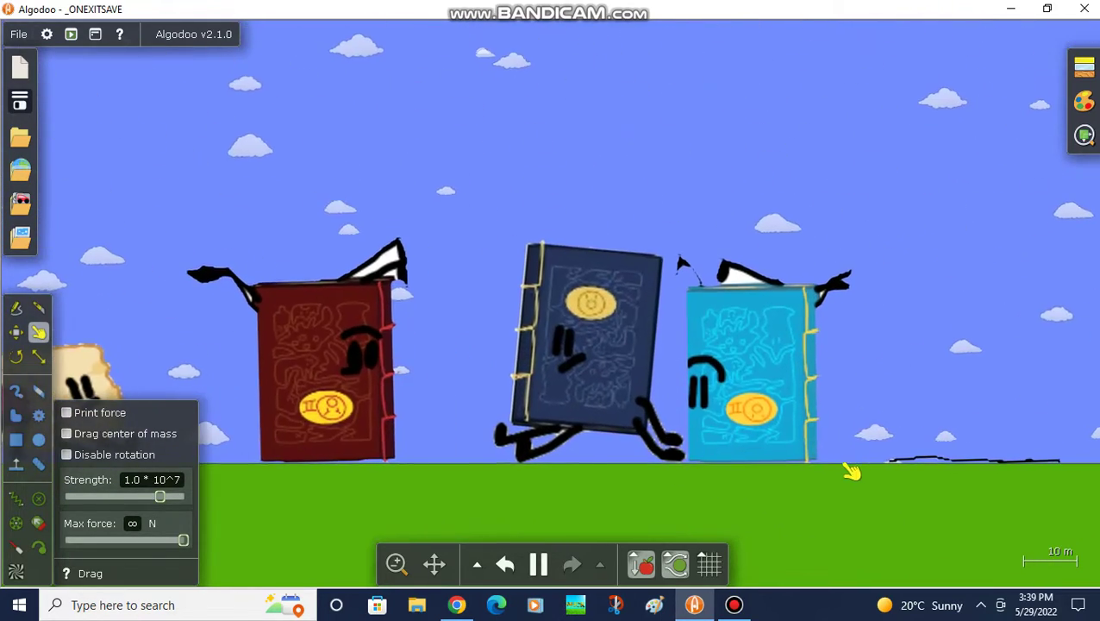
drag(897, 394, 914, 353)
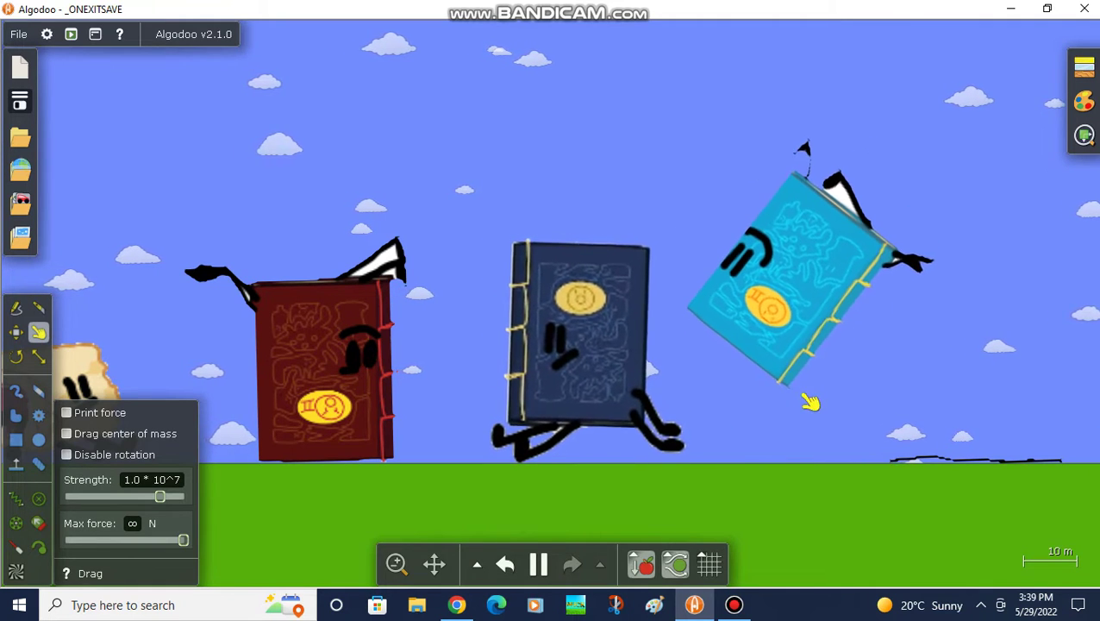
Step: Tip the red book over into the air
scroll(324, 495, up, 2)
mouse_move(284, 362)
mouse_down()
mouse_move(237, 287)
mouse_move(442, 191)
mouse_move(455, 118)
mouse_move(498, 167)
mouse_up()
scroll(851, 266, down, 2)
Step: Tilt the red book further with the Drag tool
scroll(852, 265, down, 3)
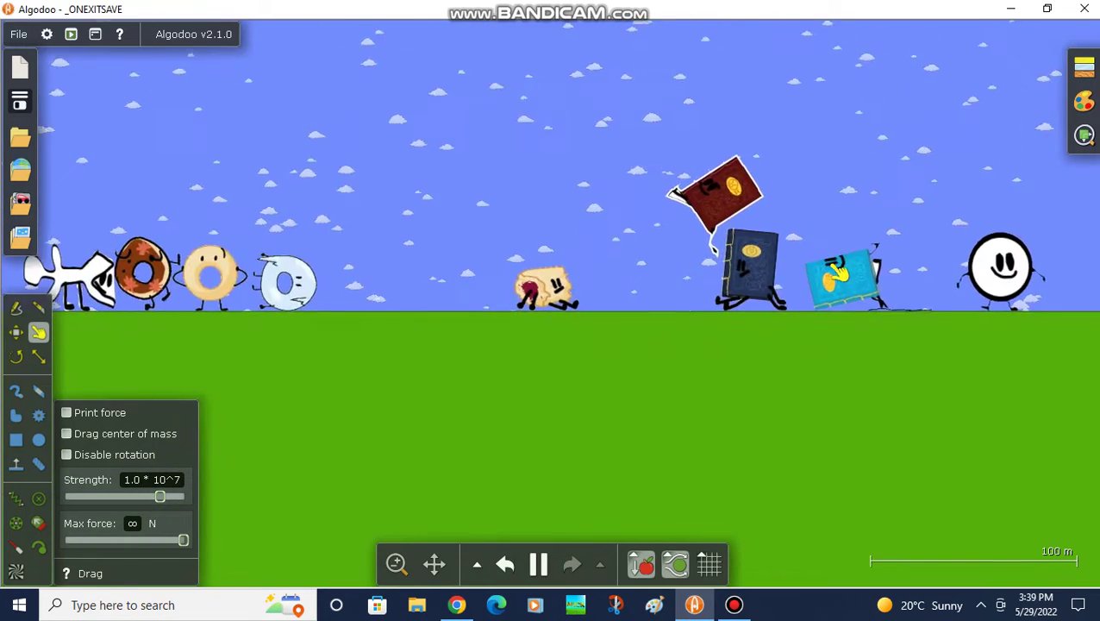
scroll(769, 182, up, 4)
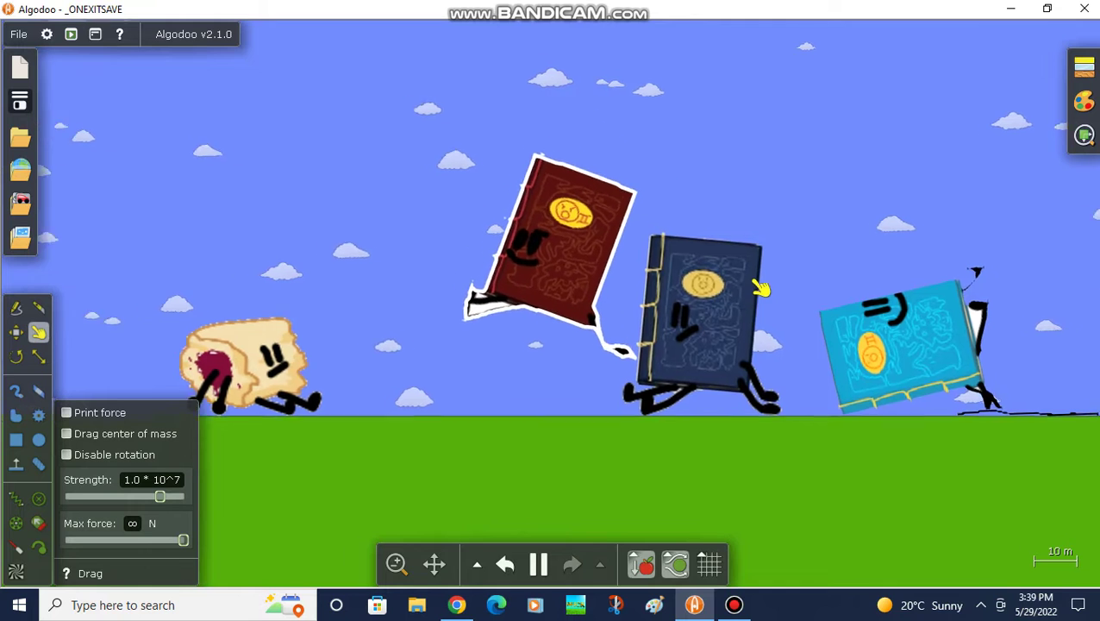
scroll(681, 293, down, 3)
scroll(691, 311, up, 2)
drag(692, 310, 705, 301)
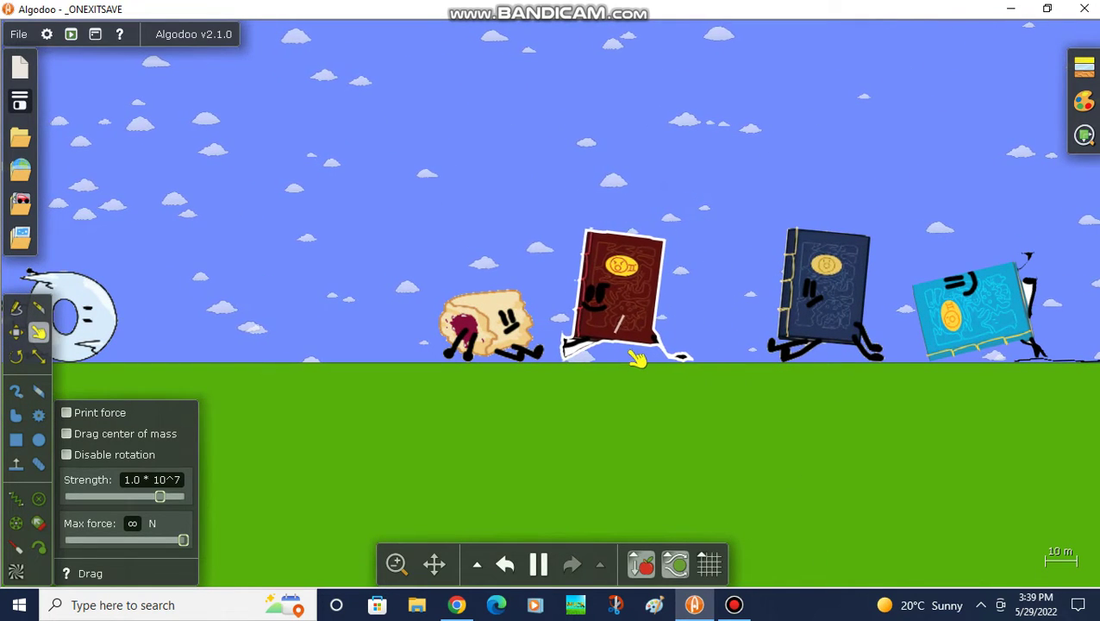
scroll(626, 344, up, 2)
scroll(381, 331, up, 3)
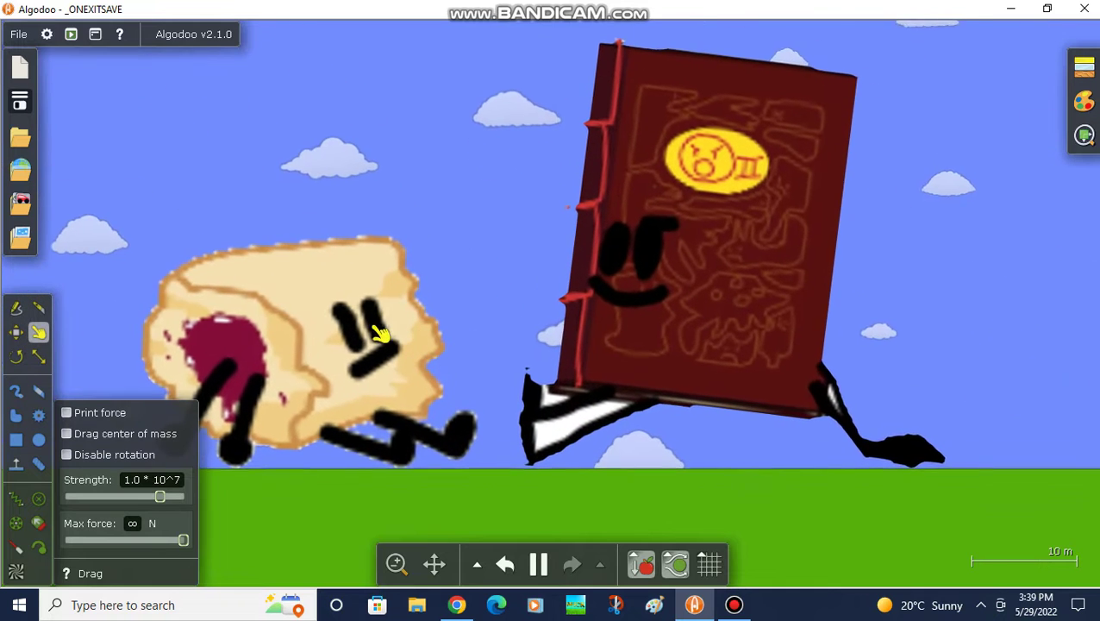
Step: Undo the toast's flattening, swing the red book into the air, and start a box
click(38, 356)
scroll(520, 269, down, 2)
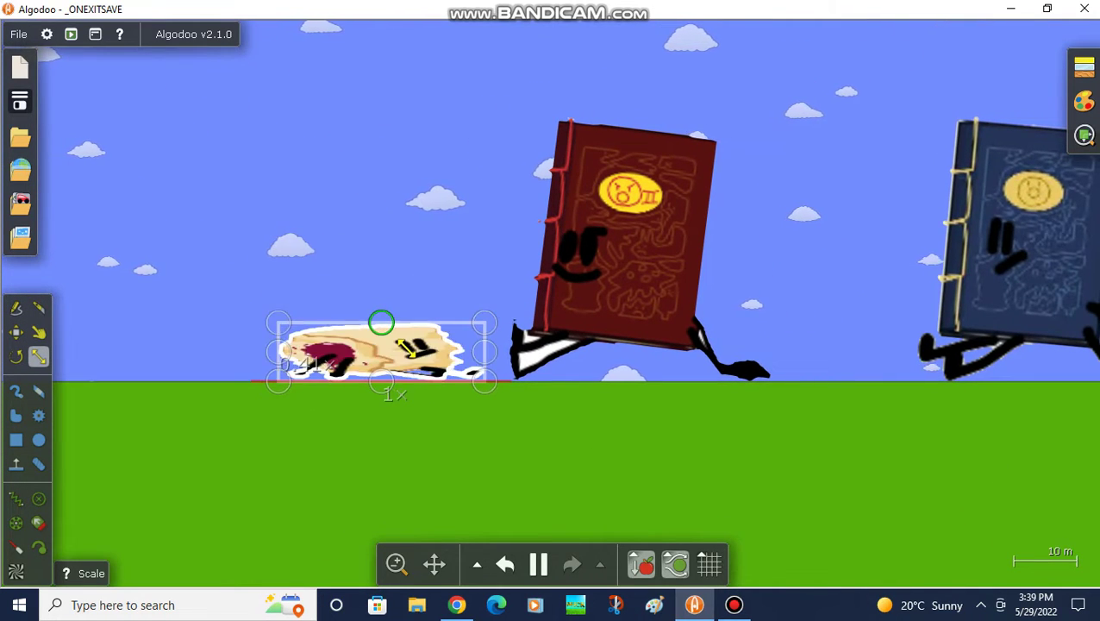
click(38, 332)
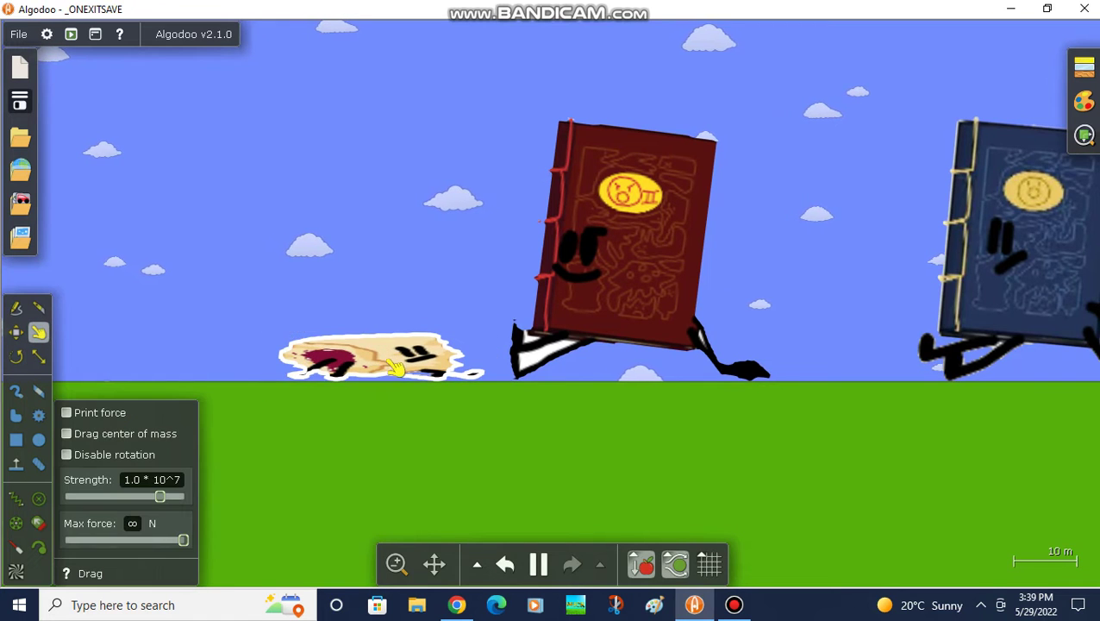
scroll(363, 343, down, 2)
click(504, 563)
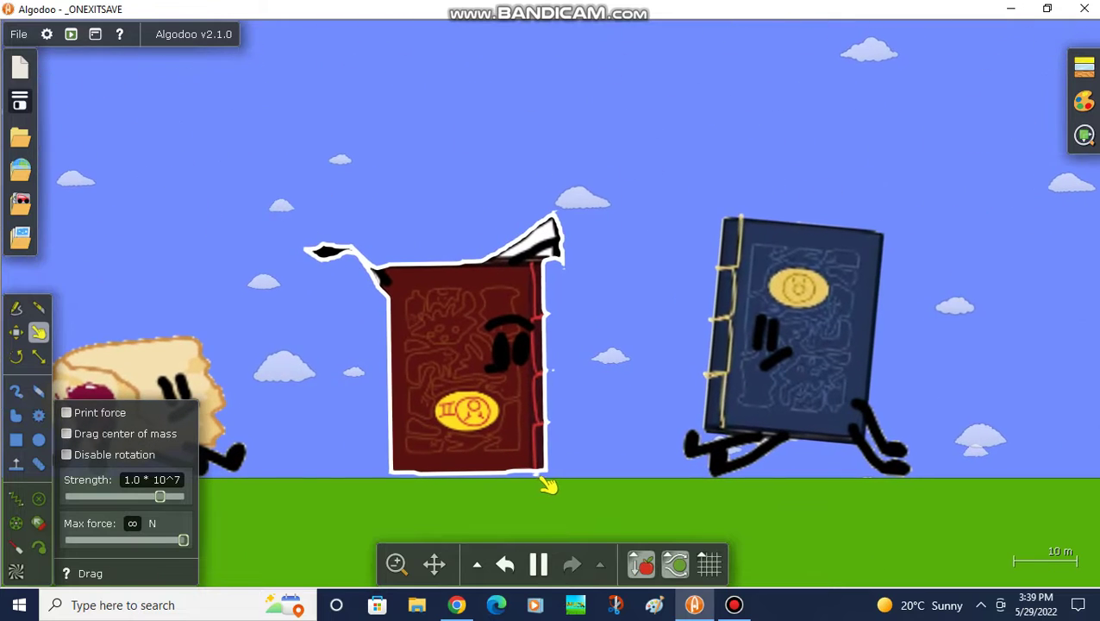
drag(559, 481, 457, 160)
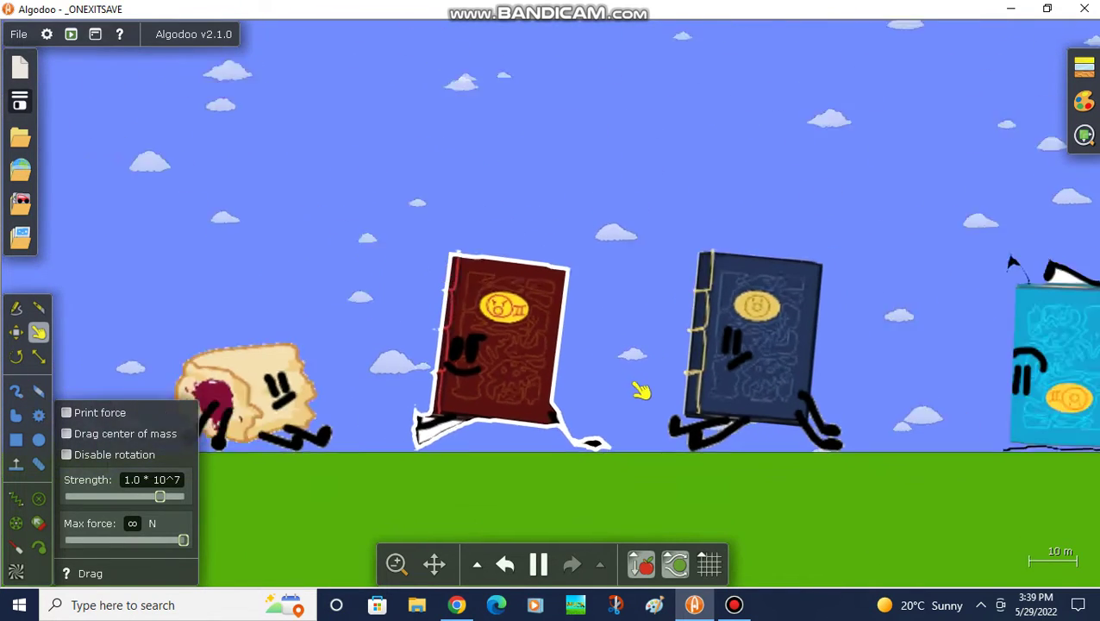
key(b)
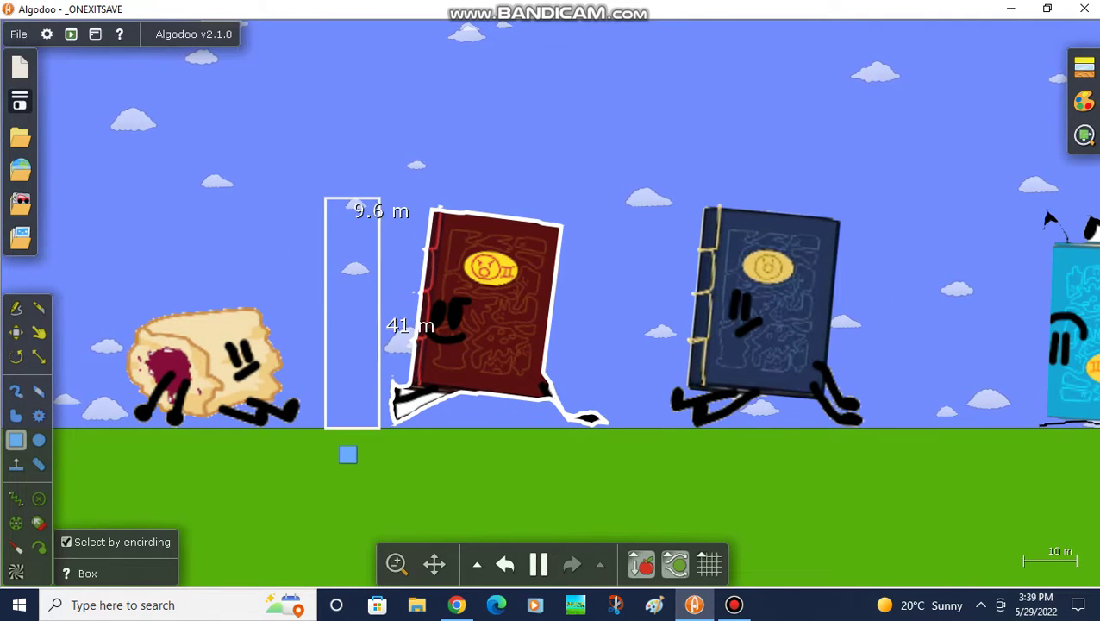
Step: Colour the tall box pure magenta
right_click(371, 356)
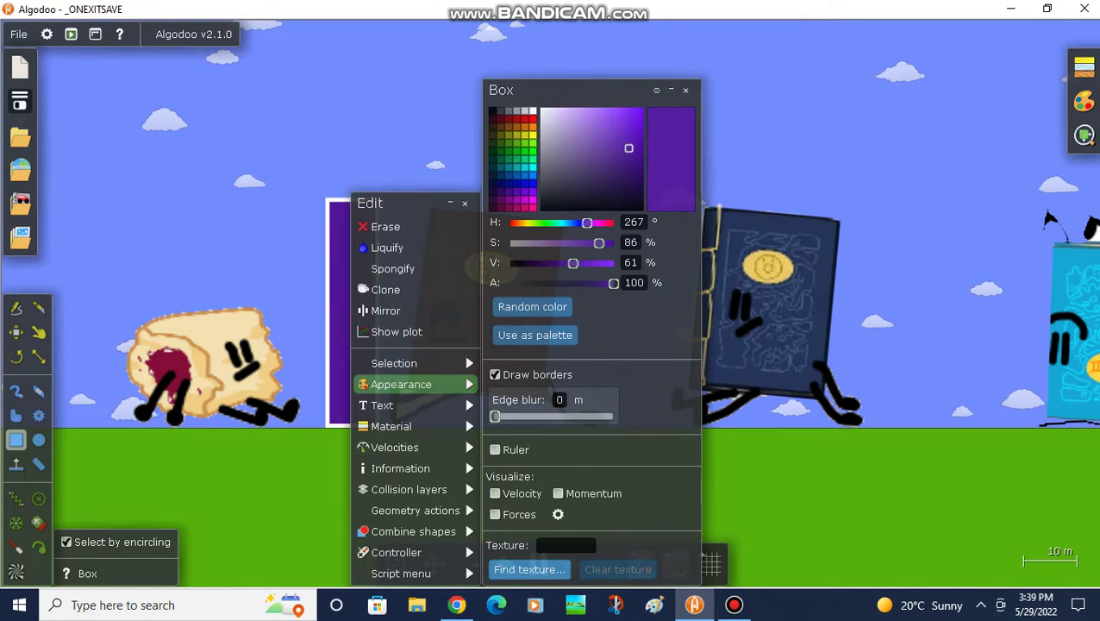
click(533, 206)
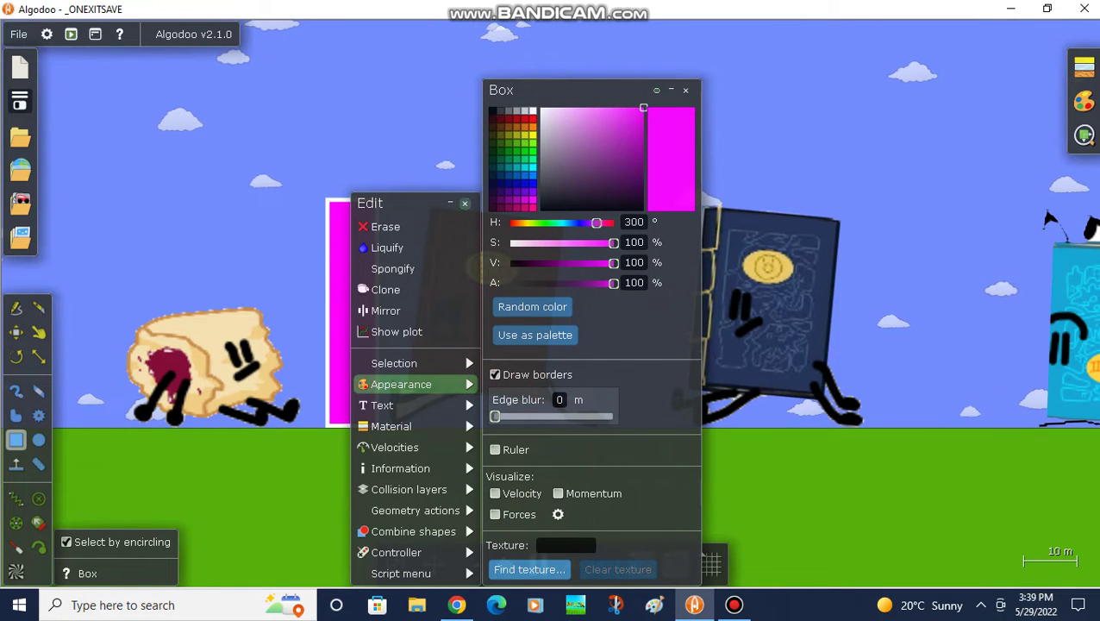
key(Escape)
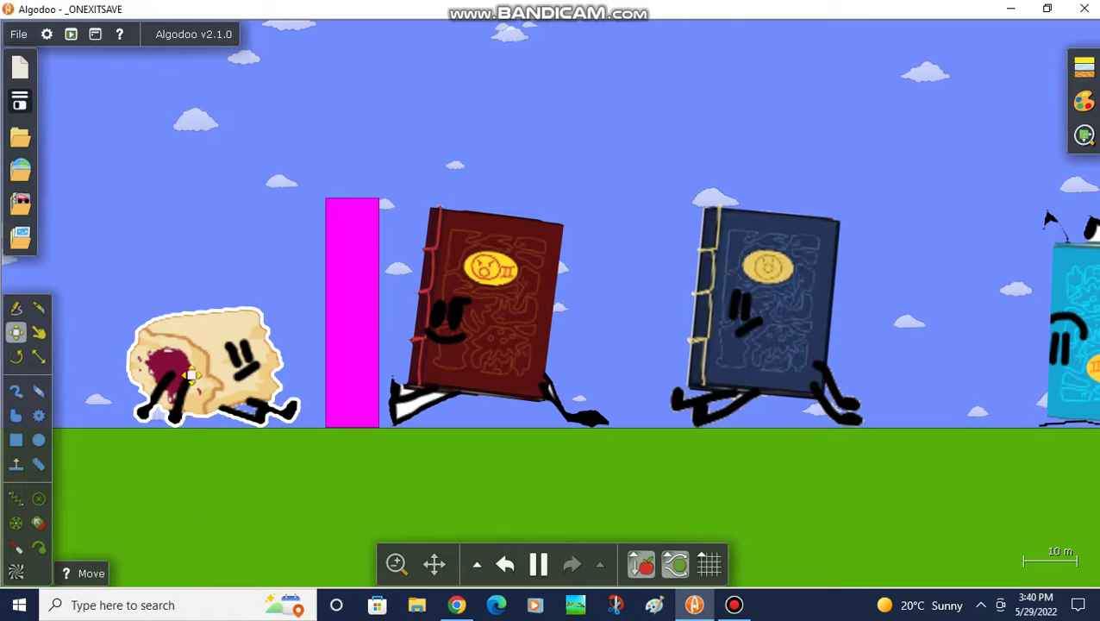
Step: Squash the toast character flat against the ground with the Scale tool
drag(233, 346, 242, 419)
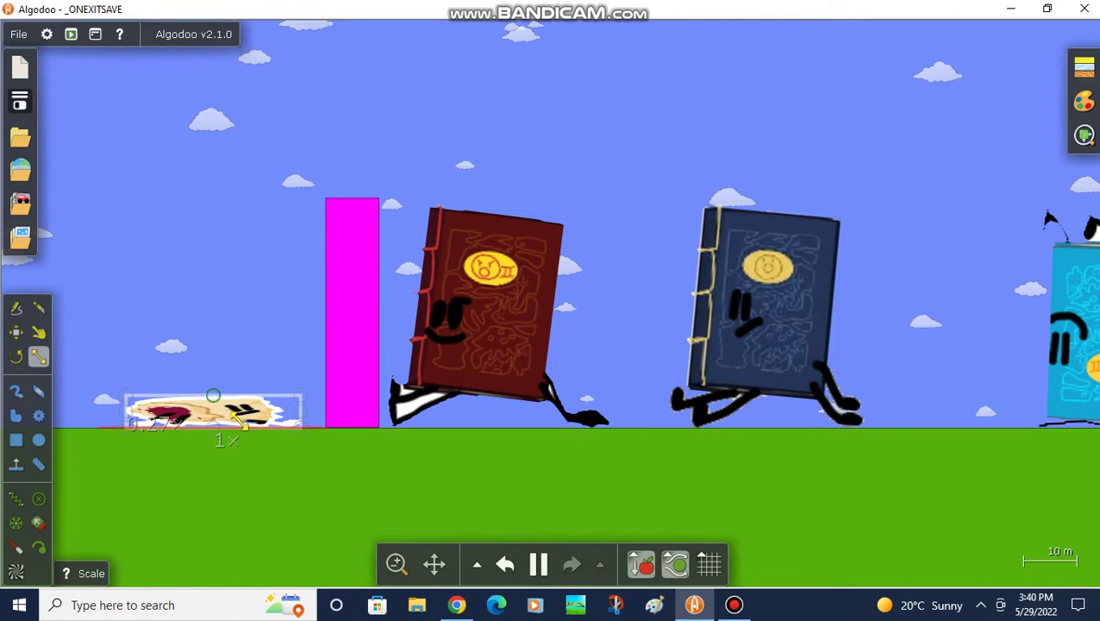
scroll(758, 464, down, 3)
scroll(817, 457, down, 3)
scroll(592, 458, up, 2)
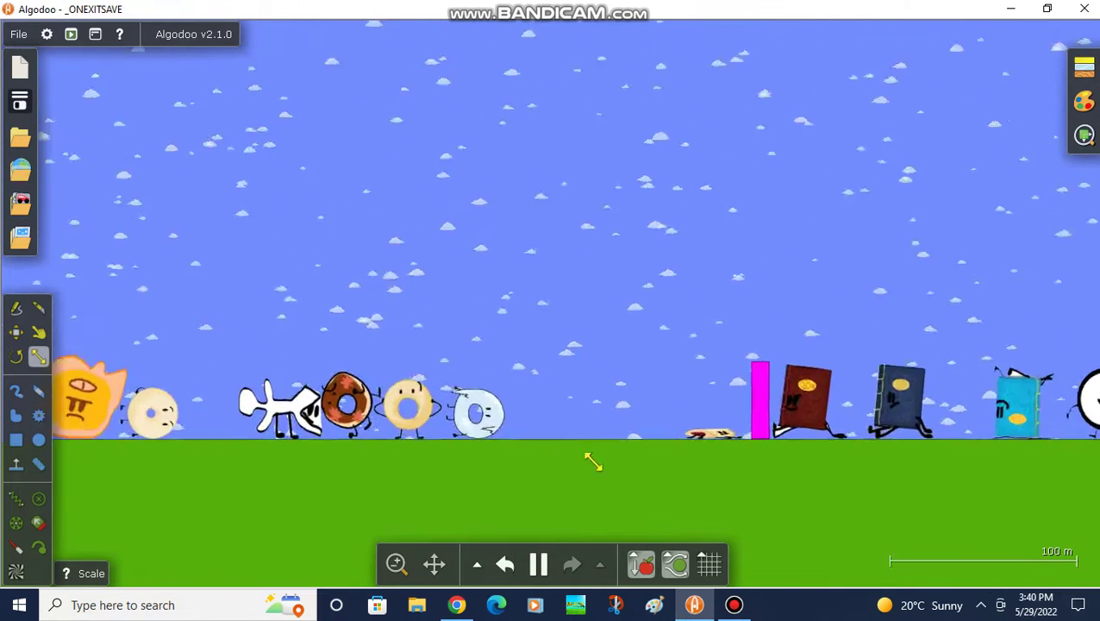
scroll(433, 395, up, 5)
scroll(435, 395, up, 2)
Step: Tint the pale donut magenta shifted toward pink, and recolour the tall box to match
right_click(473, 220)
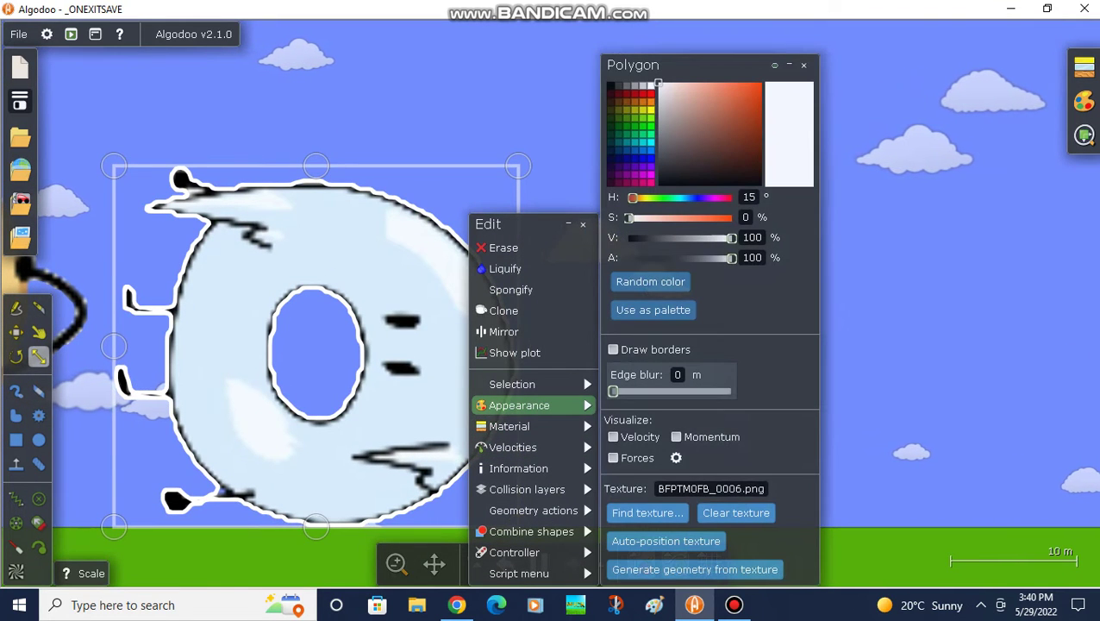
click(642, 180)
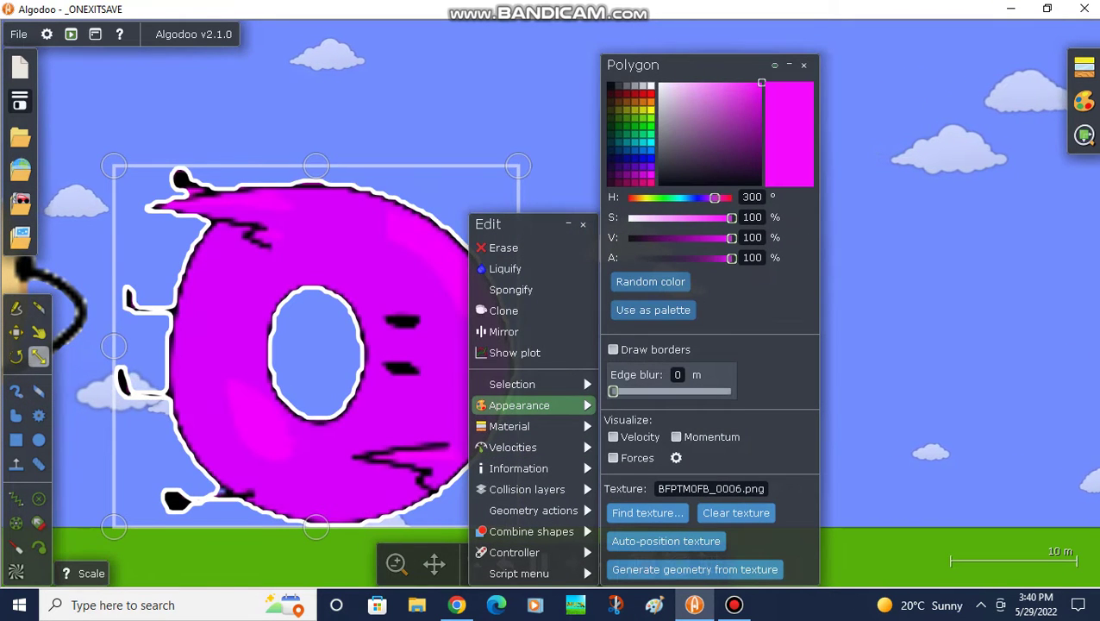
drag(714, 197, 722, 198)
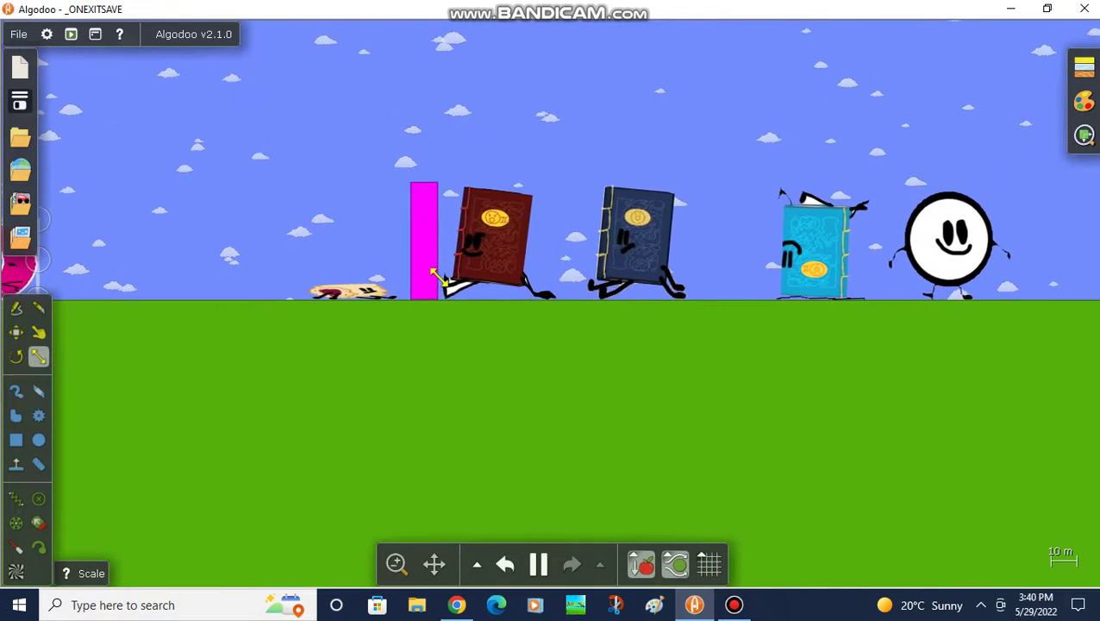
right_click(422, 197)
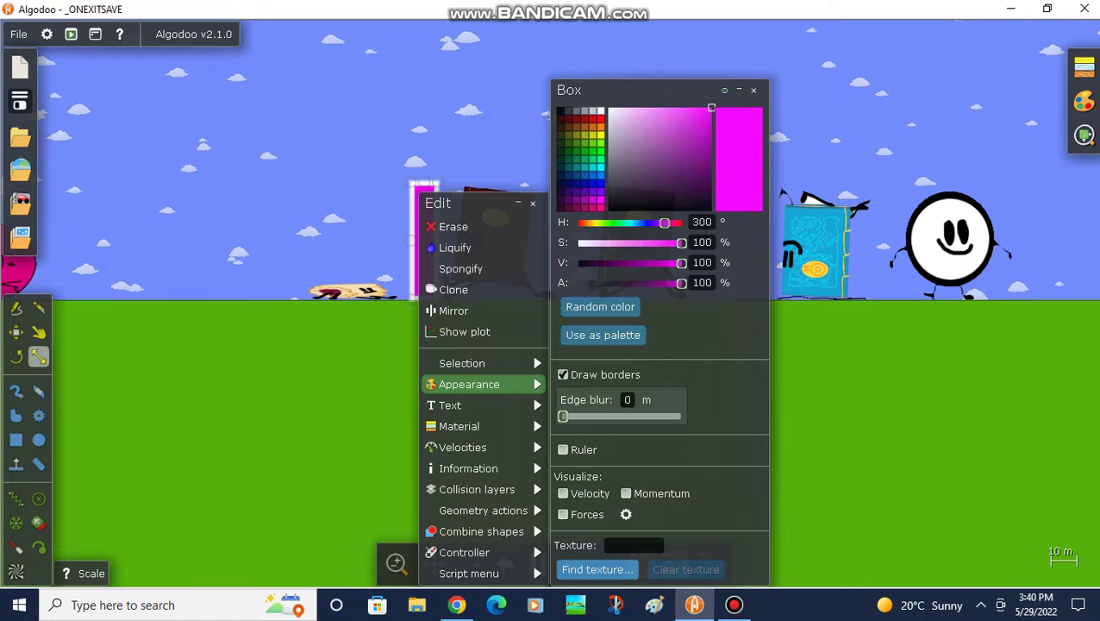
click(82, 361)
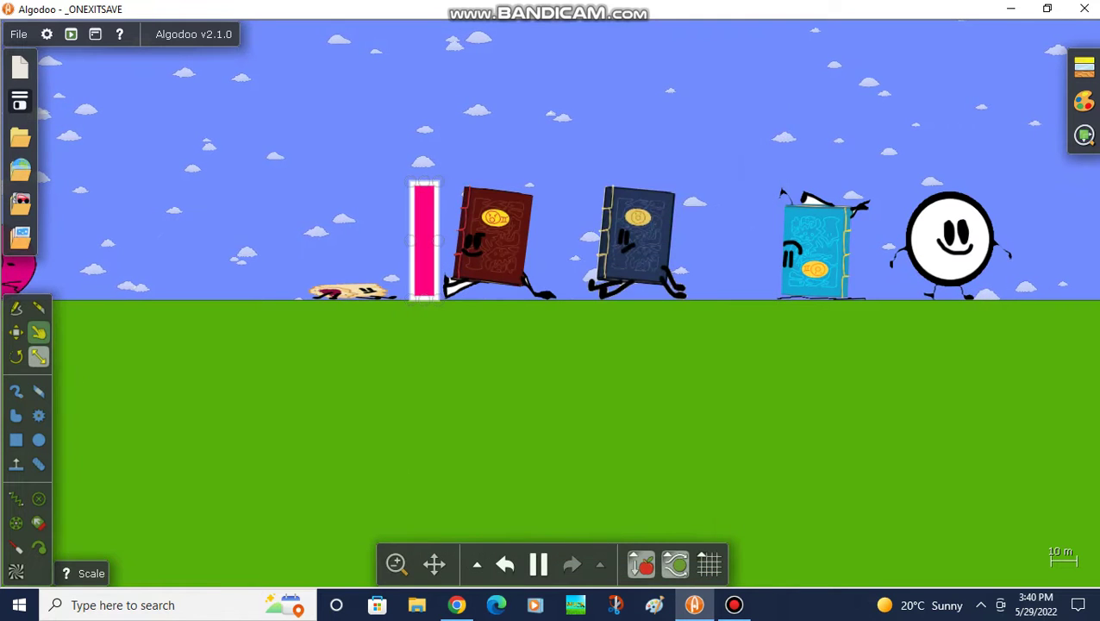
Step: Zoom out to bring the whole character lineup and the TV into view
scroll(345, 270, down, 5)
scroll(672, 276, up, 5)
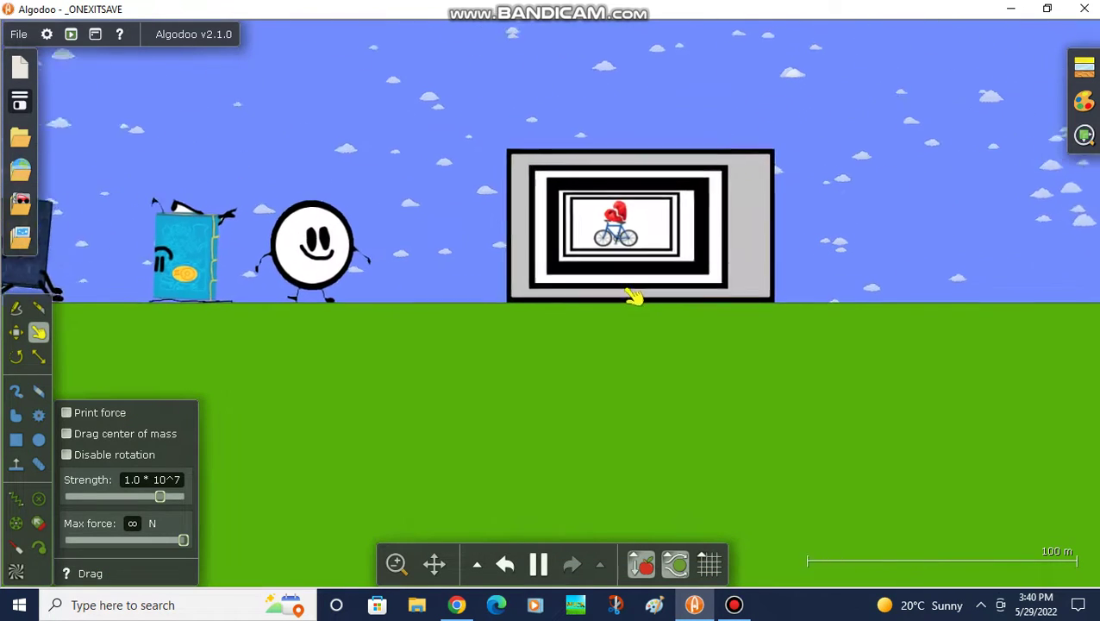
scroll(633, 296, up, 1)
scroll(203, 277, up, 2)
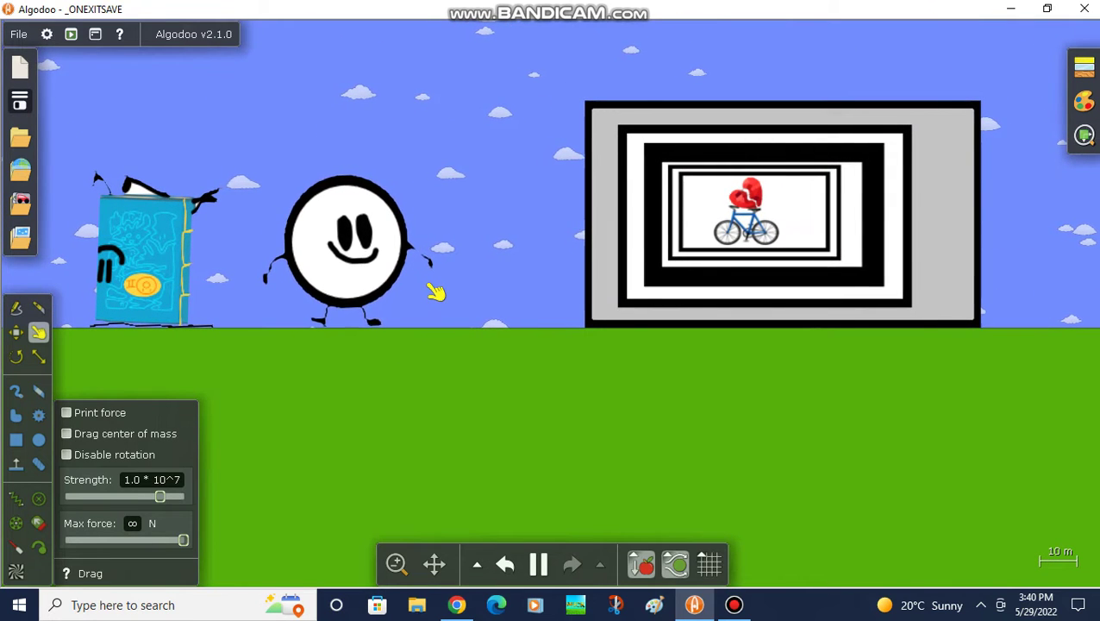
scroll(560, 327, down, 3)
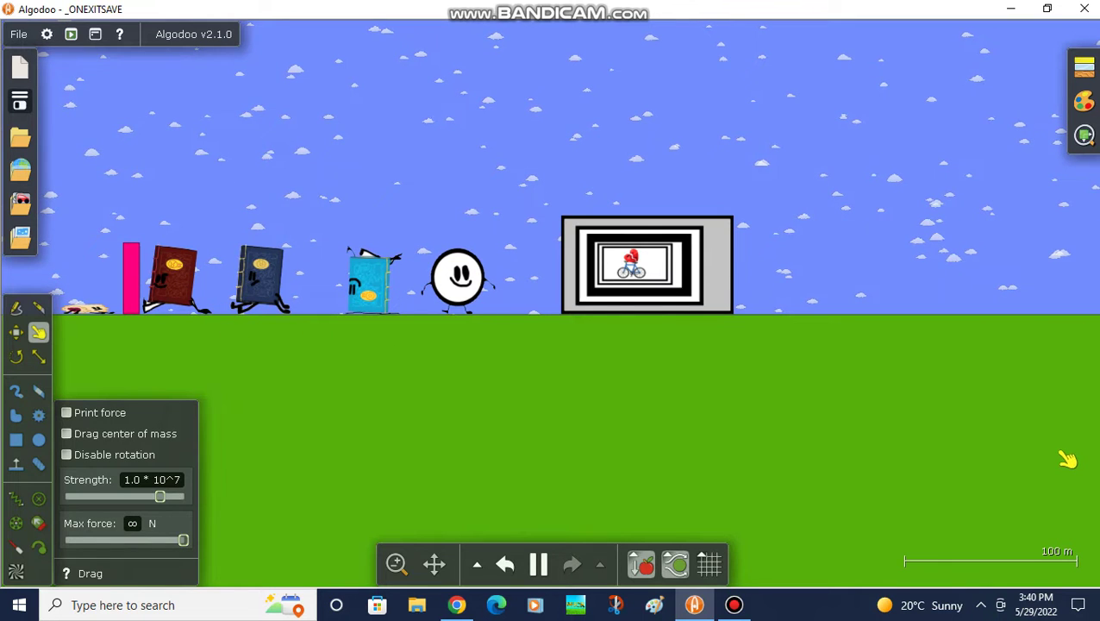
scroll(534, 310, up, 3)
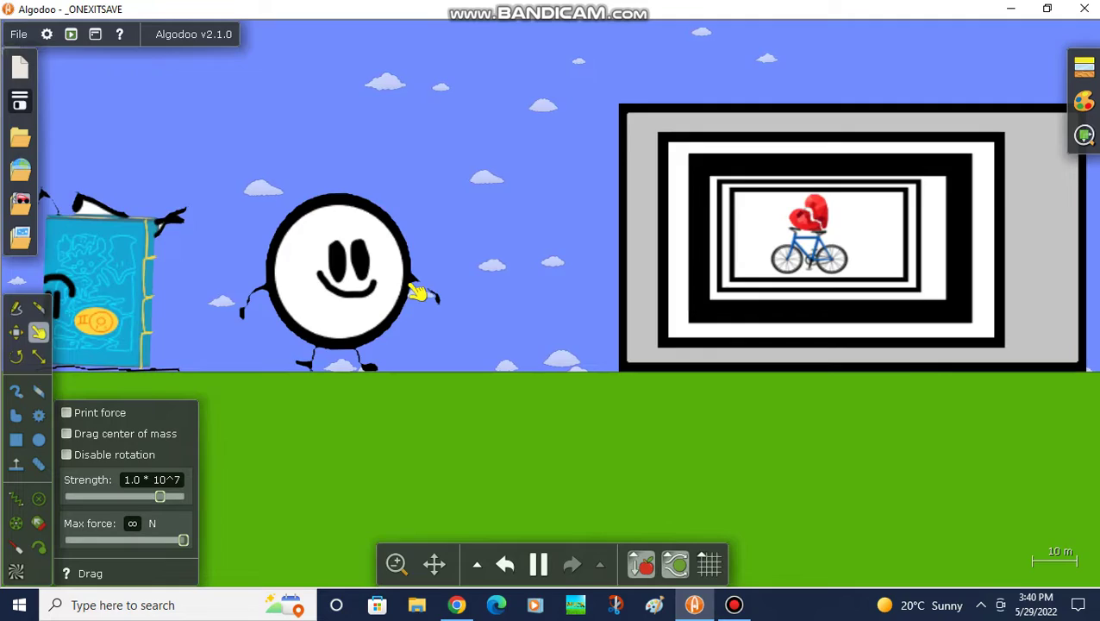
scroll(417, 291, down, 1)
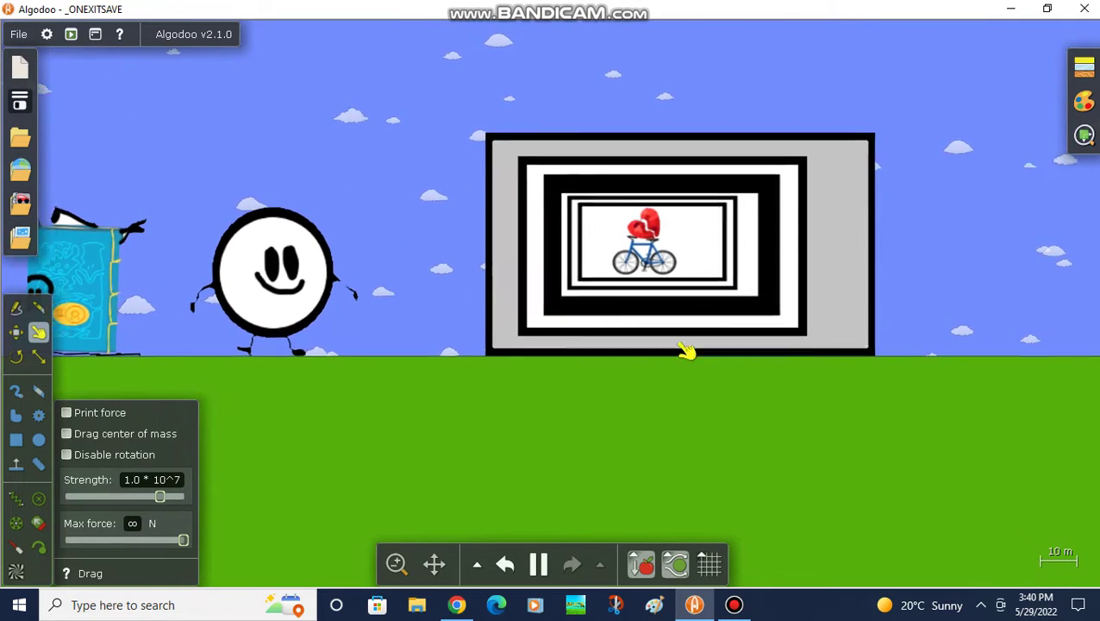
scroll(685, 349, down, 3)
scroll(470, 362, up, 2)
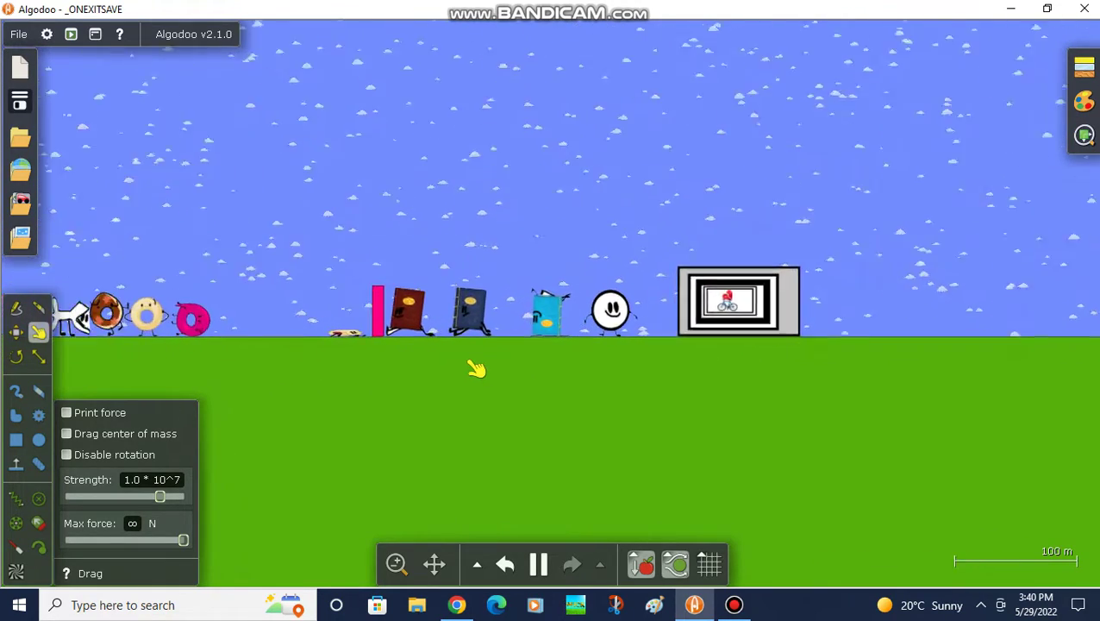
scroll(707, 326, up, 2)
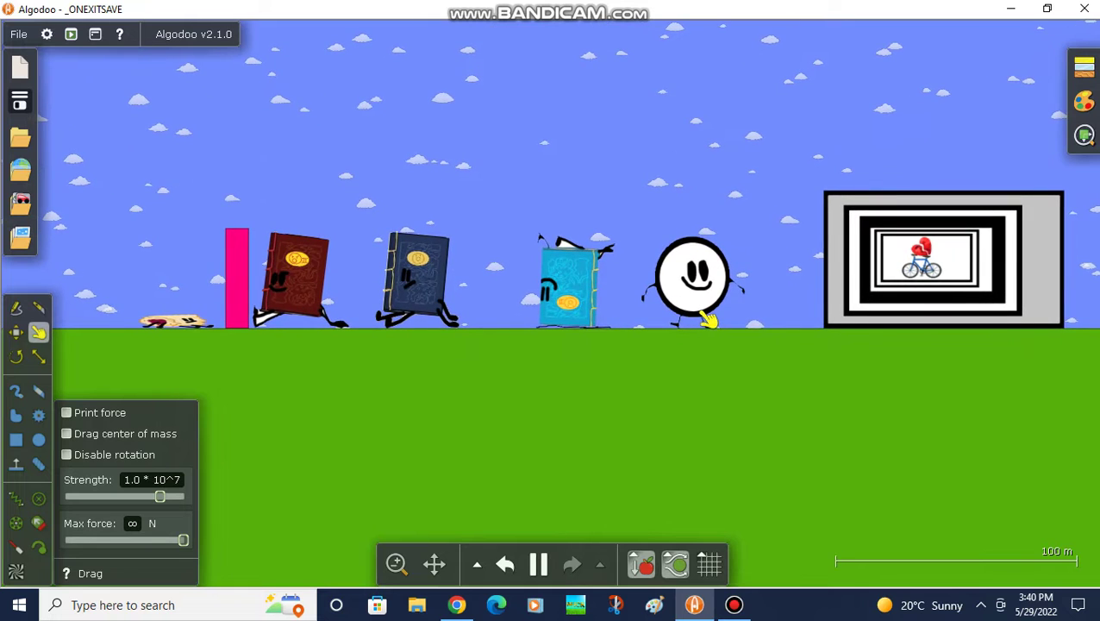
scroll(184, 346, up, 2)
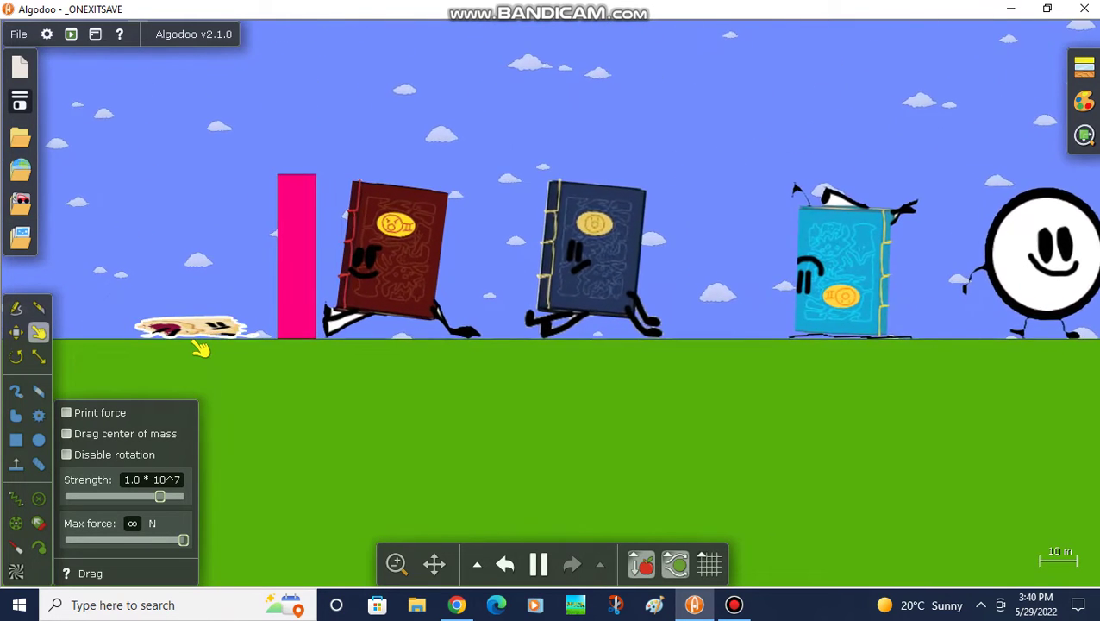
scroll(200, 346, up, 4)
Step: Switch from the Scale tool to the Drag tool using its shortcut key
key(c)
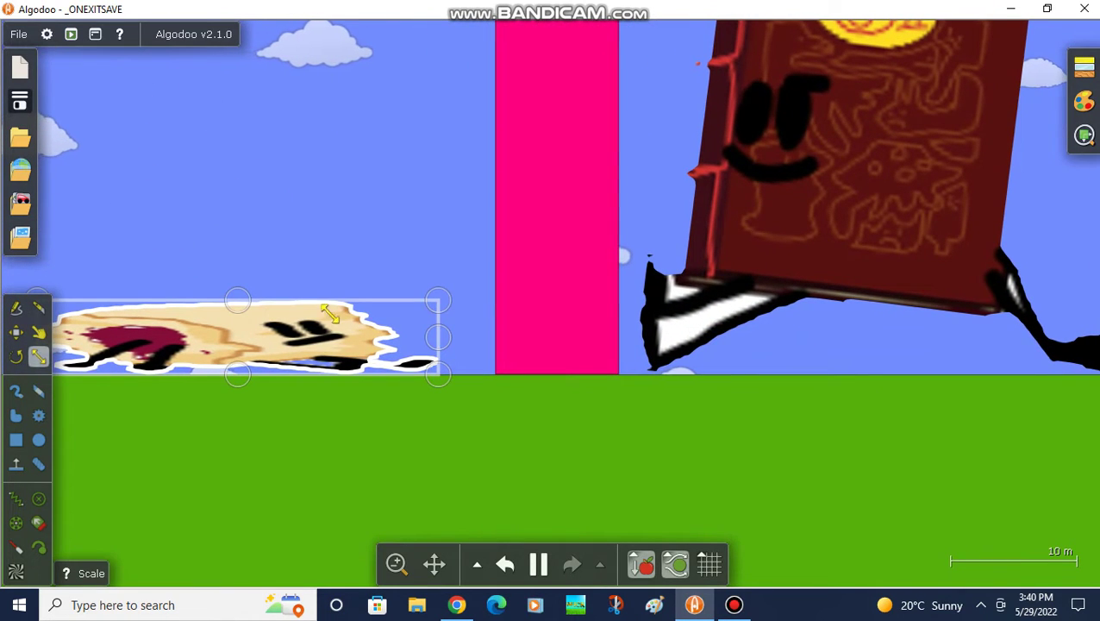
scroll(293, 370, down, 3)
scroll(293, 366, down, 2)
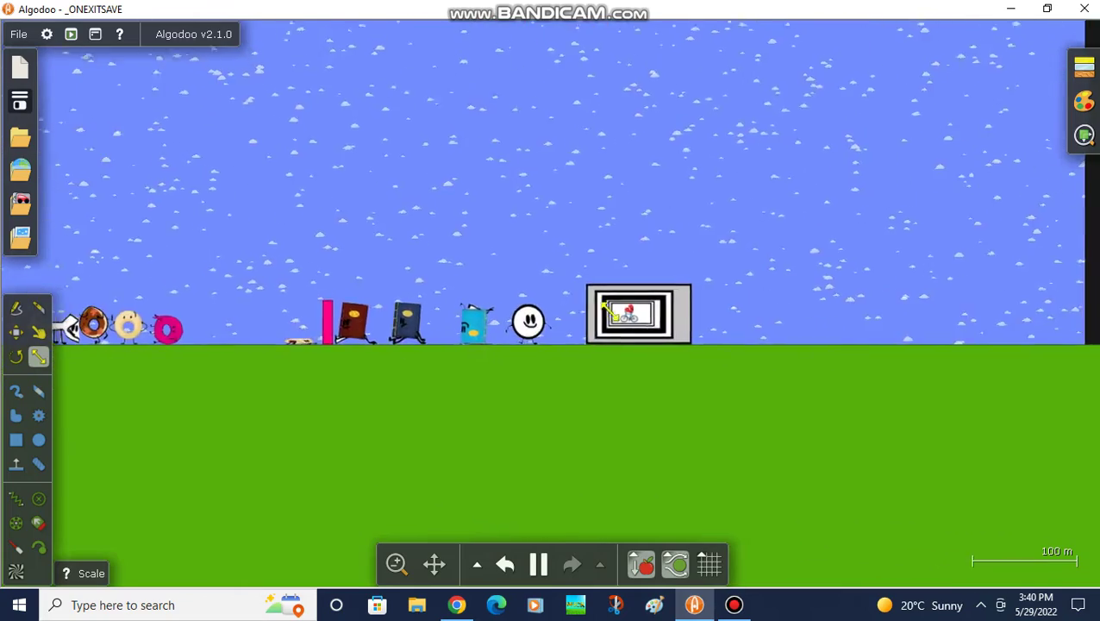
scroll(775, 336, up, 3)
scroll(726, 356, up, 1)
key(g)
scroll(940, 392, down, 2)
Step: Zoom in on the lineup and settle back on the Drag tool
scroll(941, 392, down, 2)
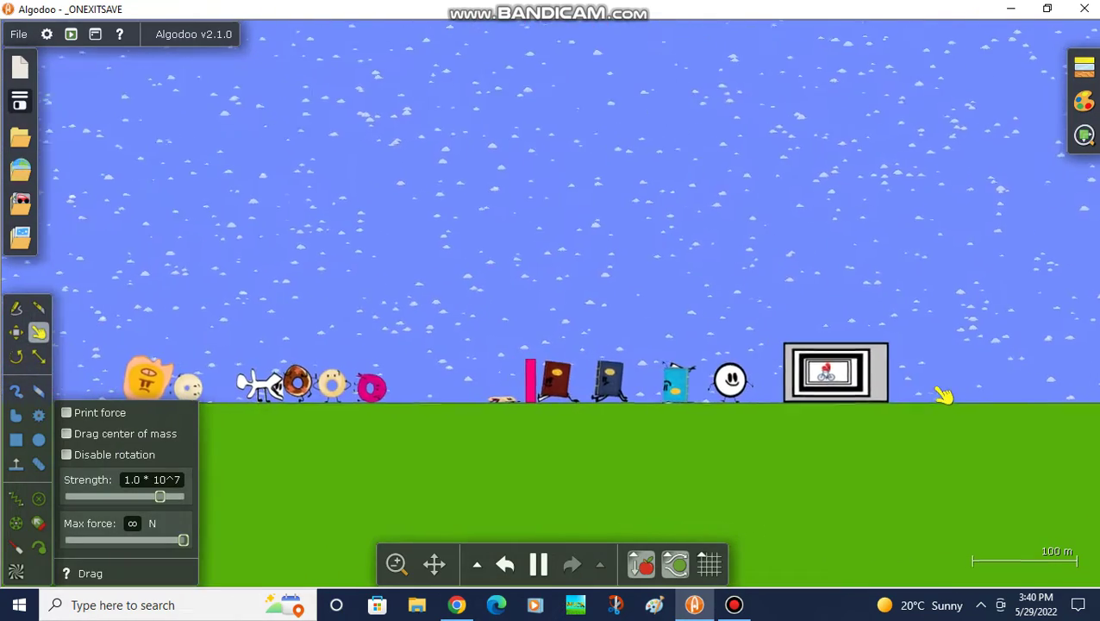
scroll(702, 269, up, 2)
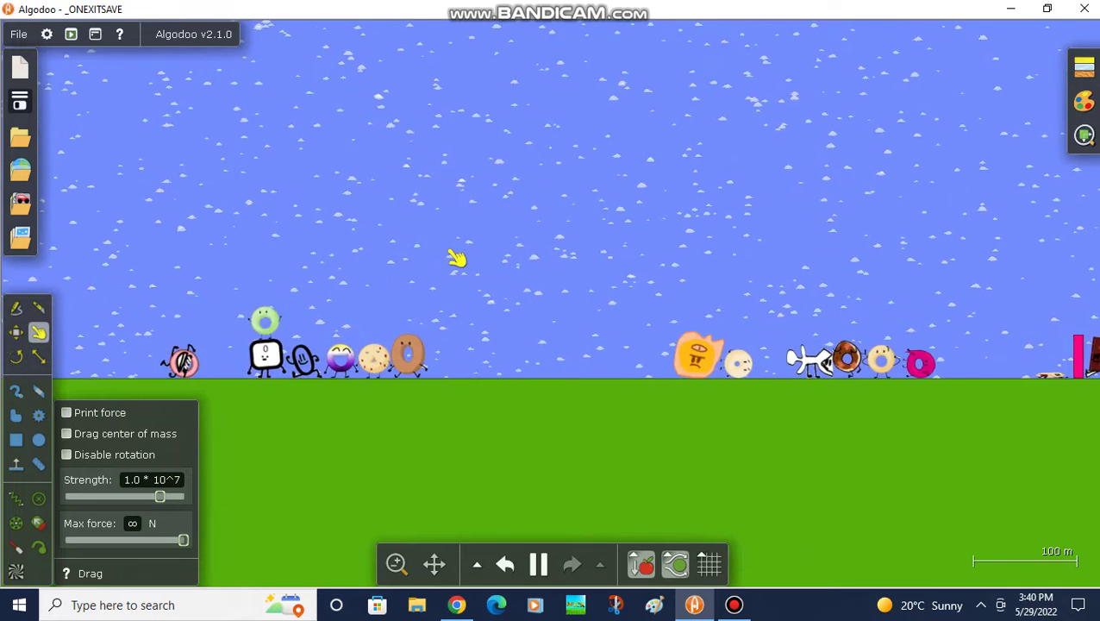
scroll(352, 345, up, 3)
scroll(256, 336, up, 2)
key(m)
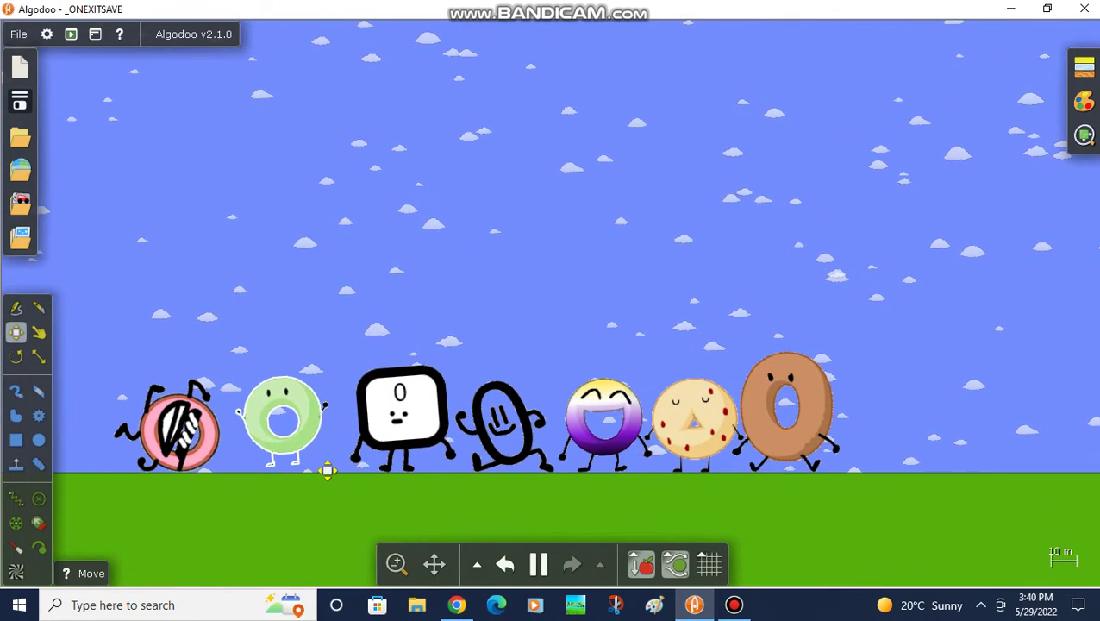
scroll(310, 299, up, 1)
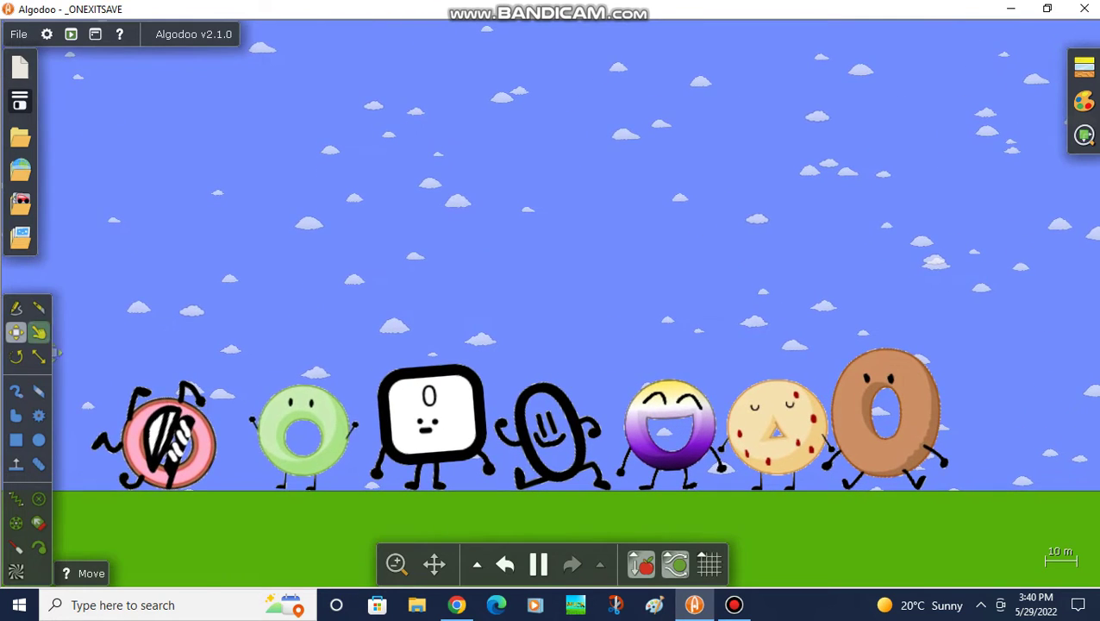
key(d)
scroll(304, 325, up, 1)
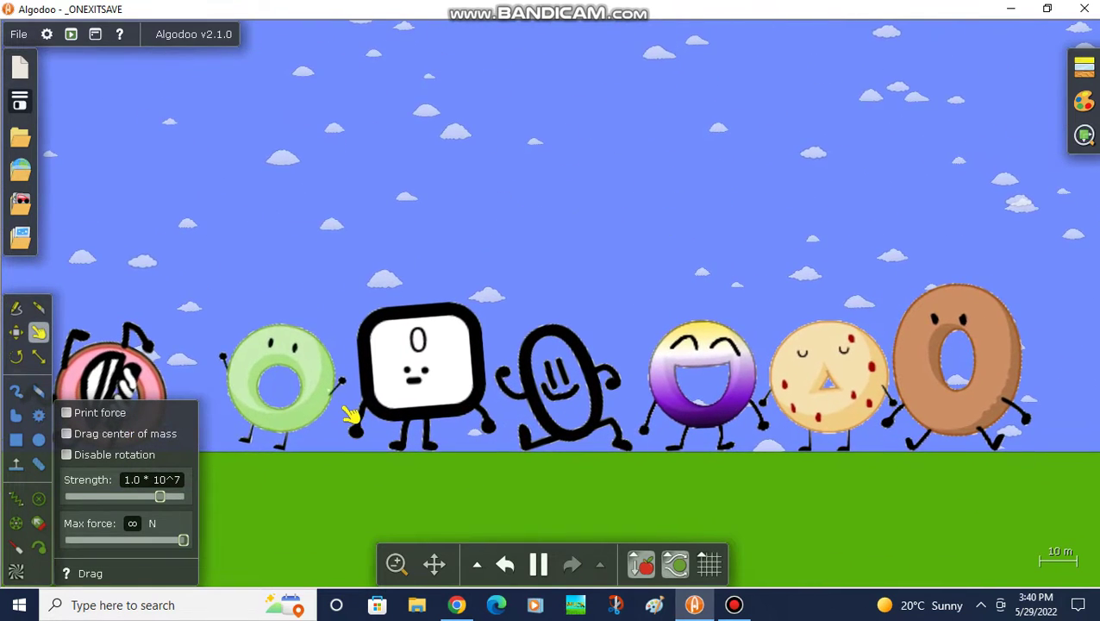
scroll(335, 412, down, 2)
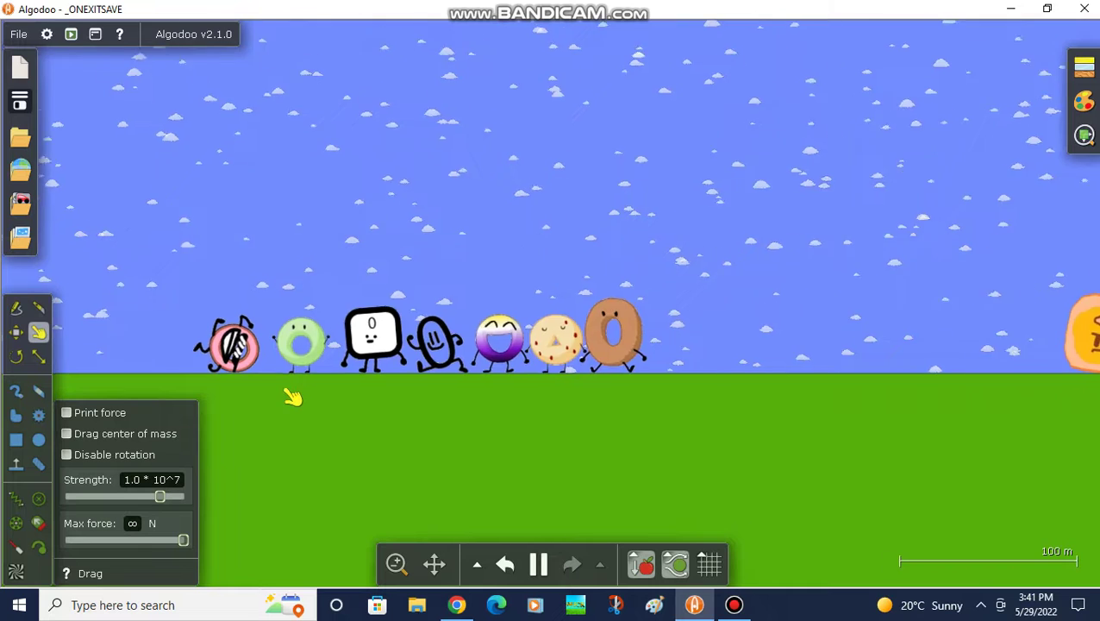
scroll(276, 379, up, 3)
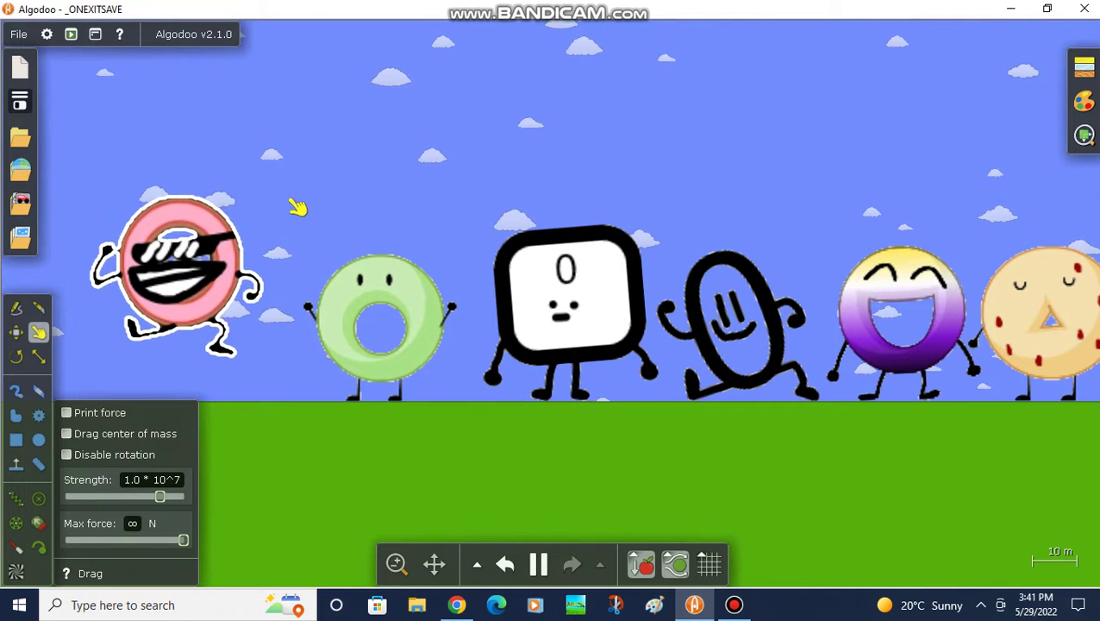
Step: Pull the purple character to the left
scroll(275, 305, down, 3)
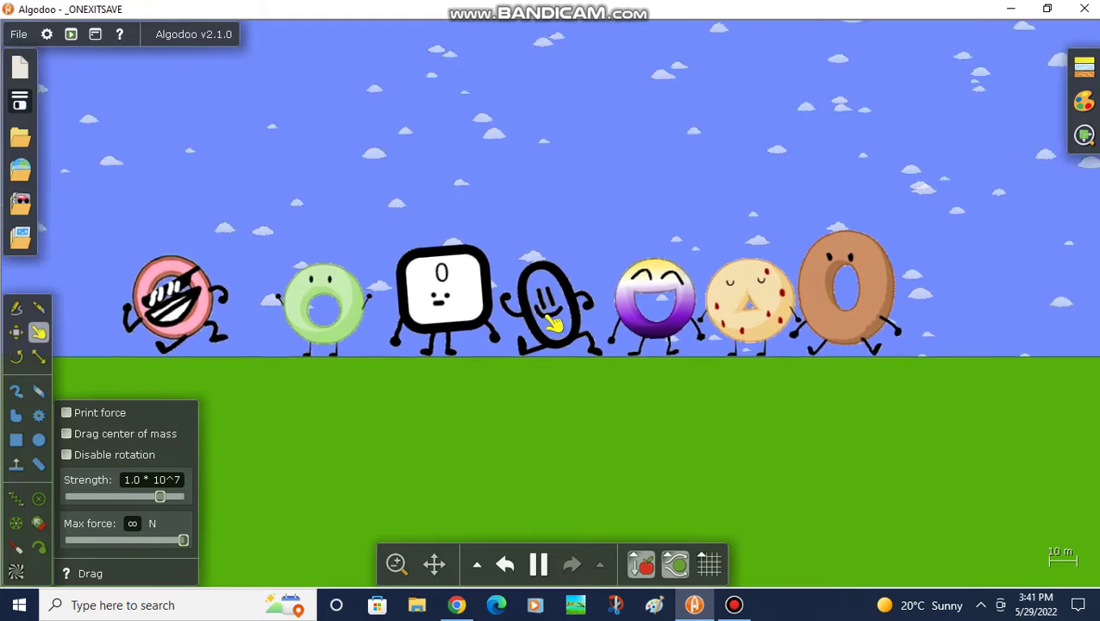
scroll(486, 343, up, 2)
scroll(485, 343, up, 2)
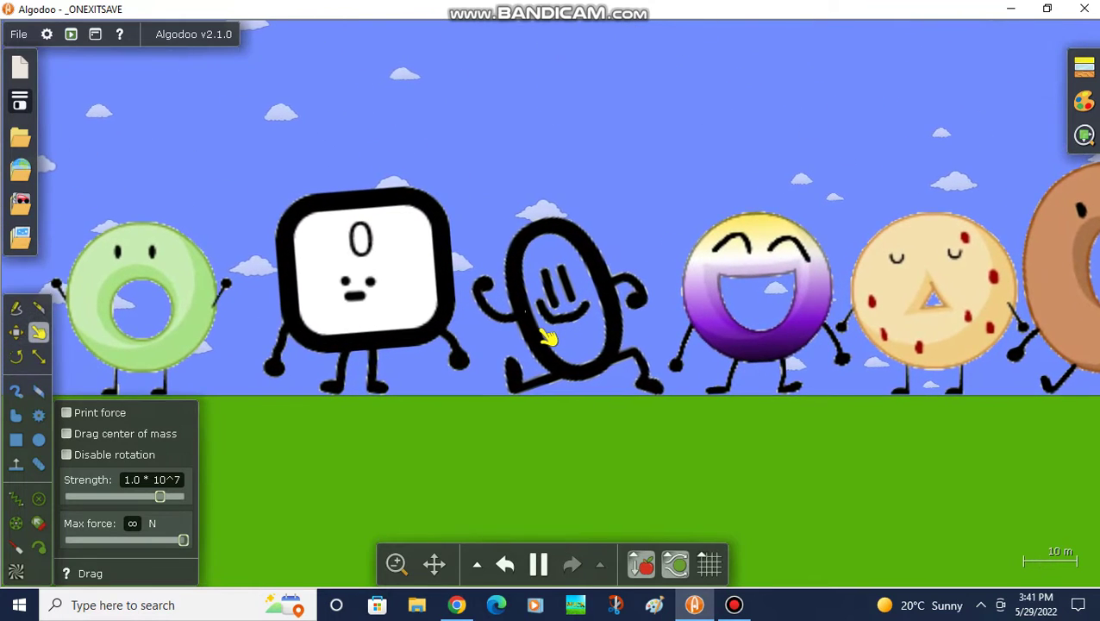
scroll(548, 339, down, 2)
scroll(500, 278, down, 2)
scroll(479, 316, up, 1)
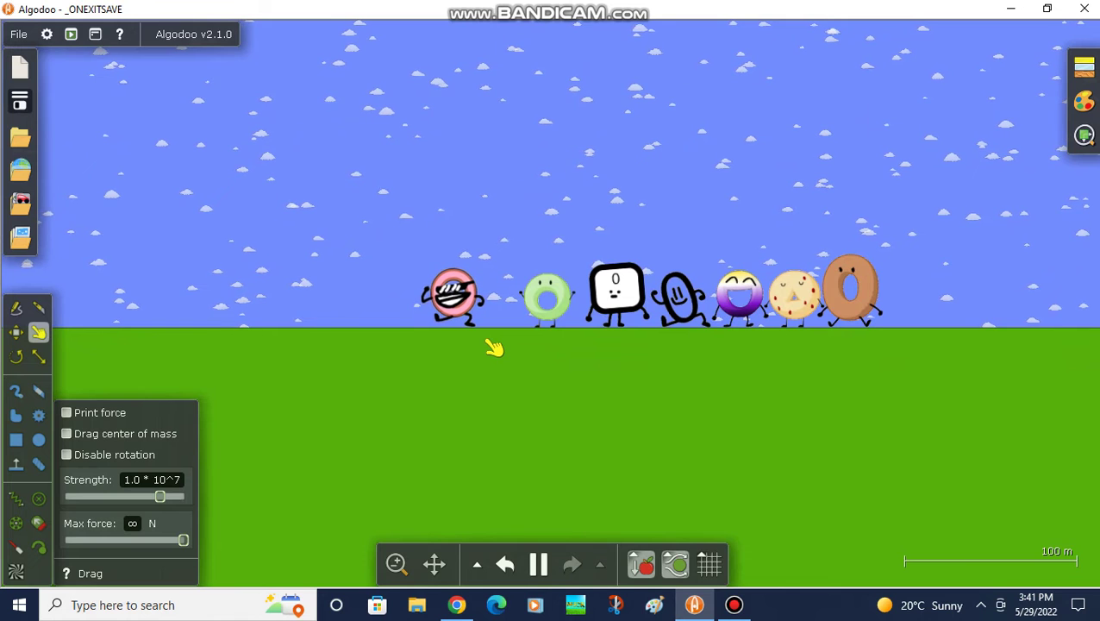
scroll(862, 310, up, 1)
scroll(896, 327, up, 1)
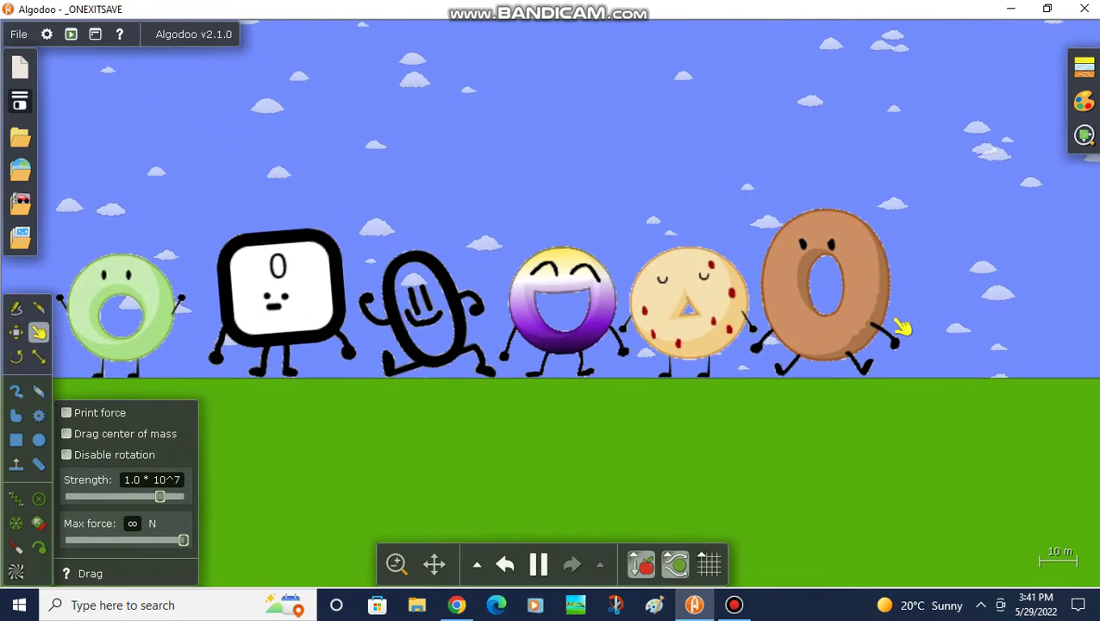
scroll(645, 369, up, 2)
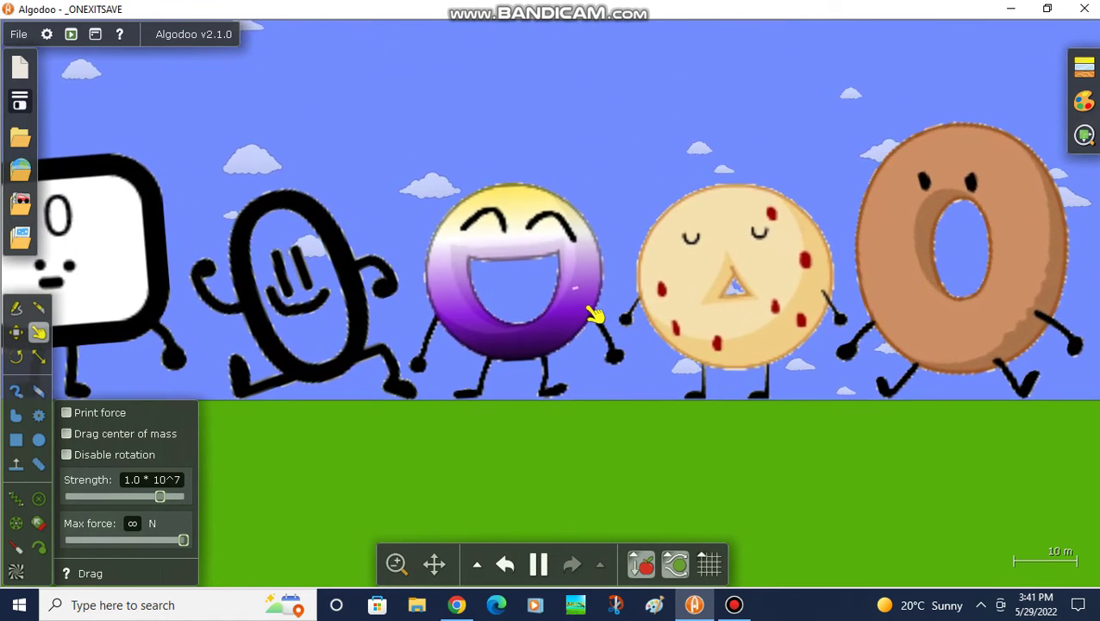
drag(595, 316, 583, 307)
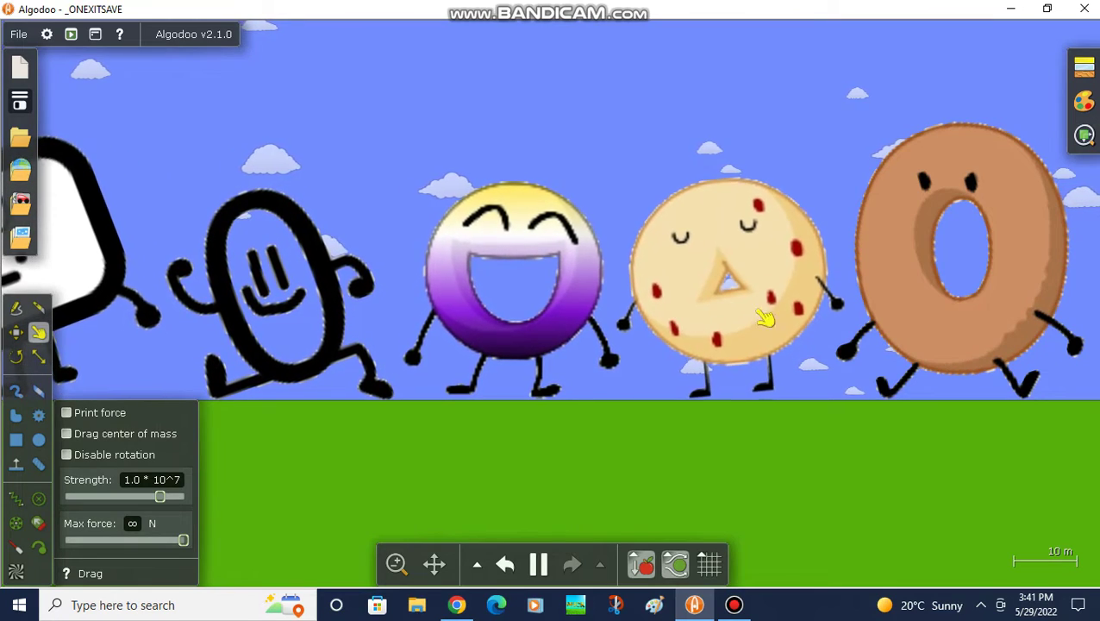
Step: Nudge the green donut slightly to the left
scroll(899, 306, down, 5)
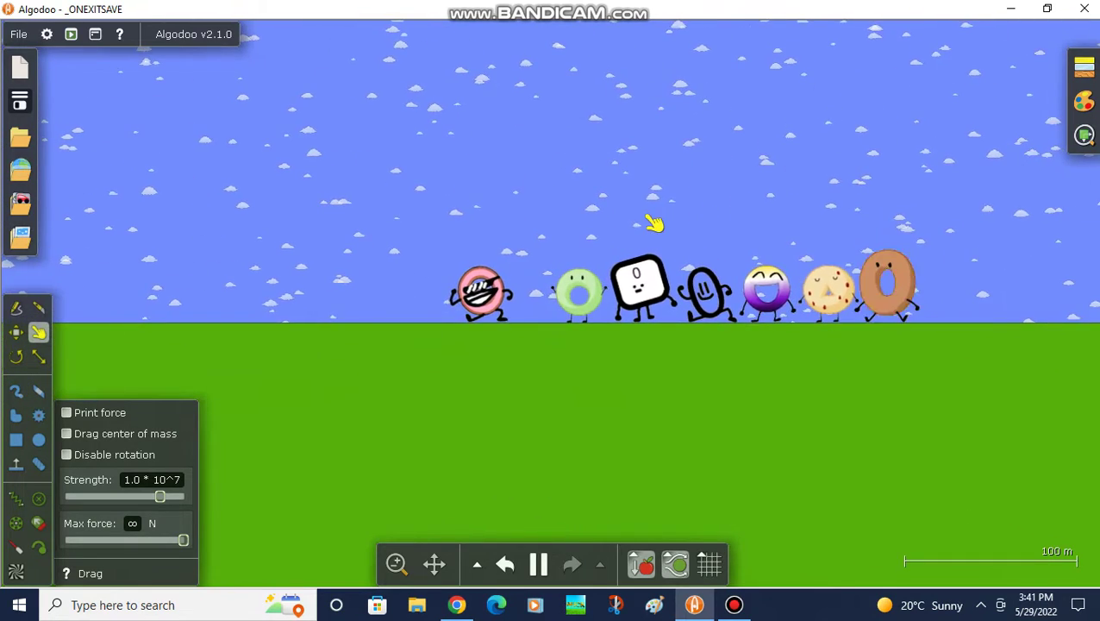
scroll(654, 223, up, 2)
scroll(638, 315, down, 3)
scroll(528, 326, up, 3)
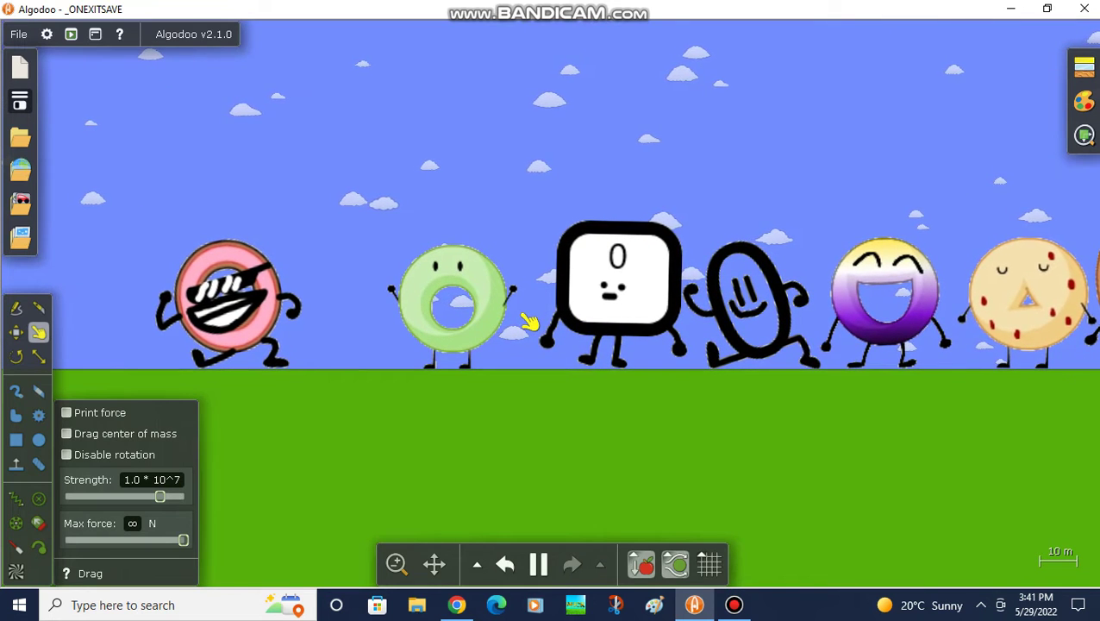
scroll(528, 323, up, 3)
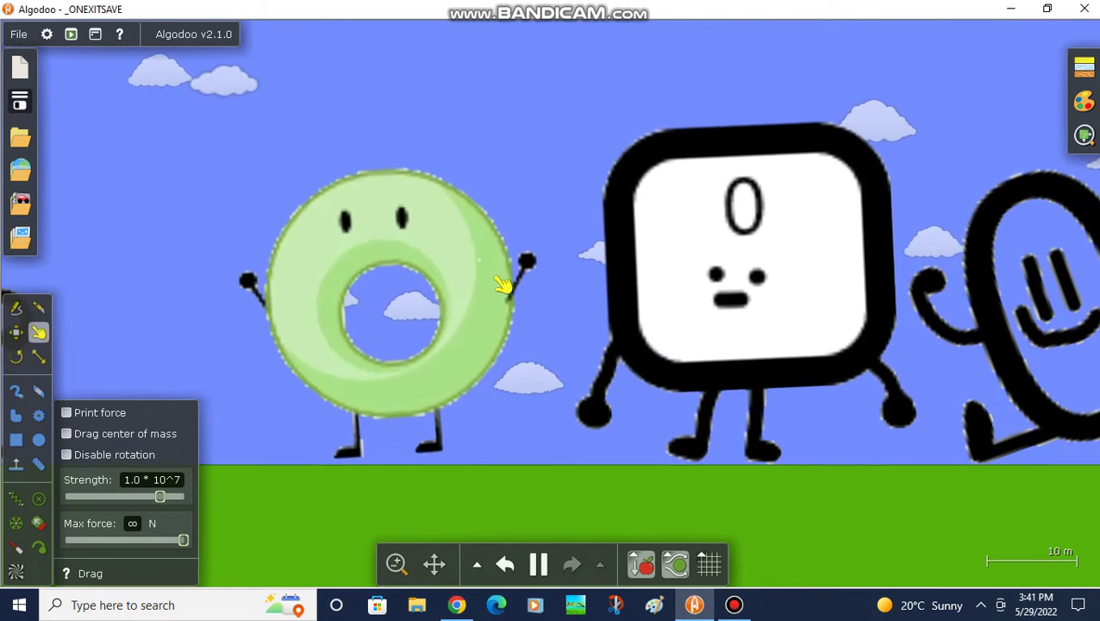
drag(503, 284, 465, 298)
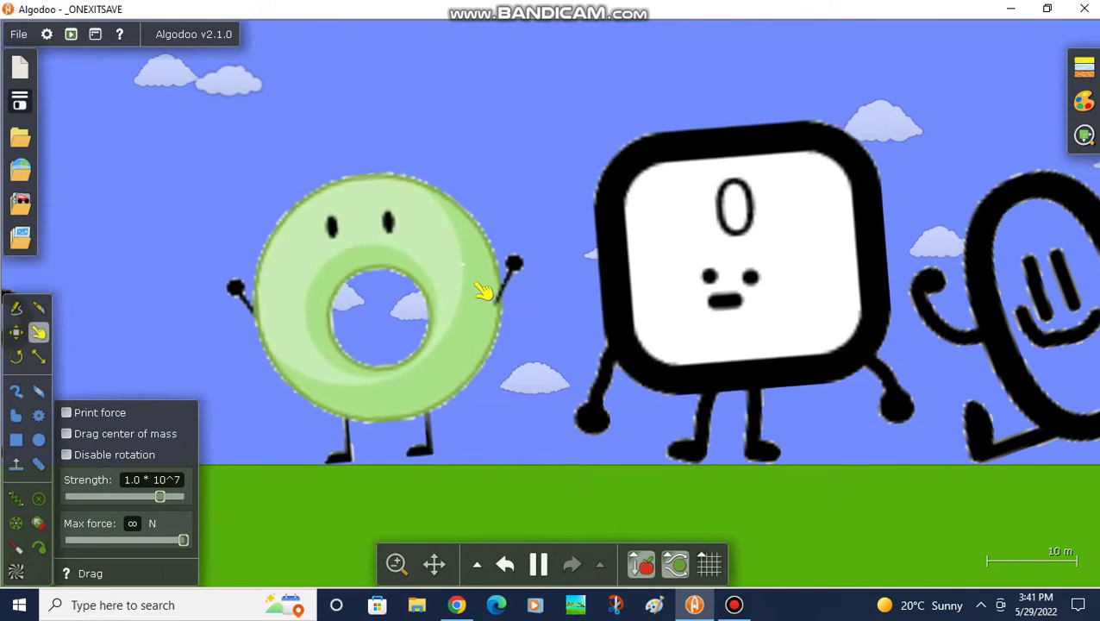
Step: Swing the pink sunglasses donut up and fling it left across the sky
scroll(465, 297, down, 3)
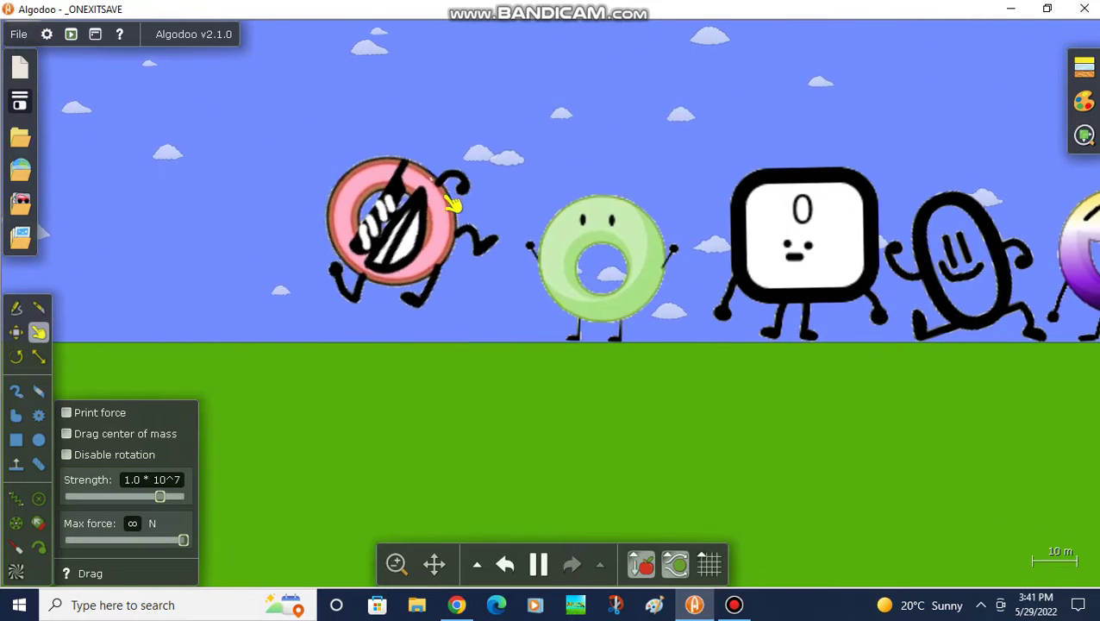
mouse_move(452, 204)
mouse_down()
mouse_move(320, 293)
mouse_move(343, 312)
mouse_up()
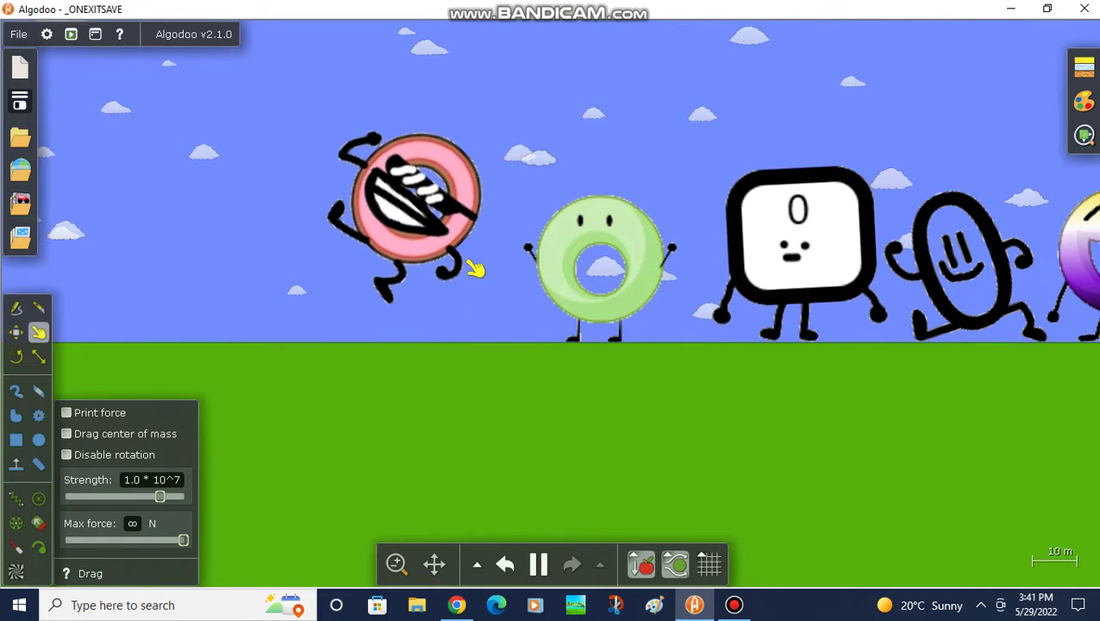
scroll(398, 331, down, 5)
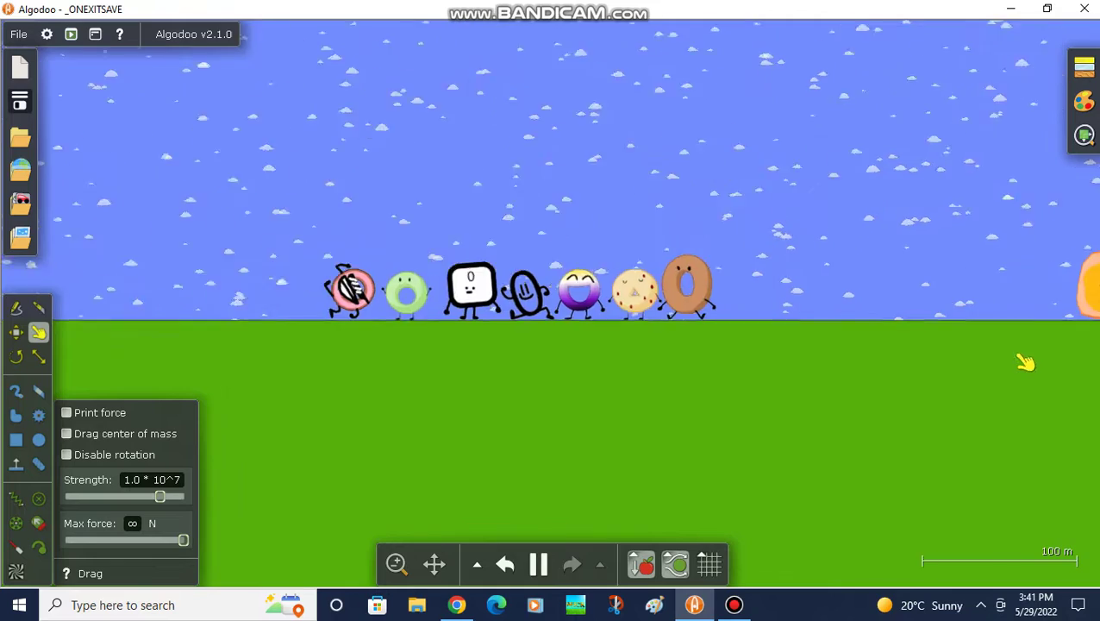
scroll(646, 238, up, 5)
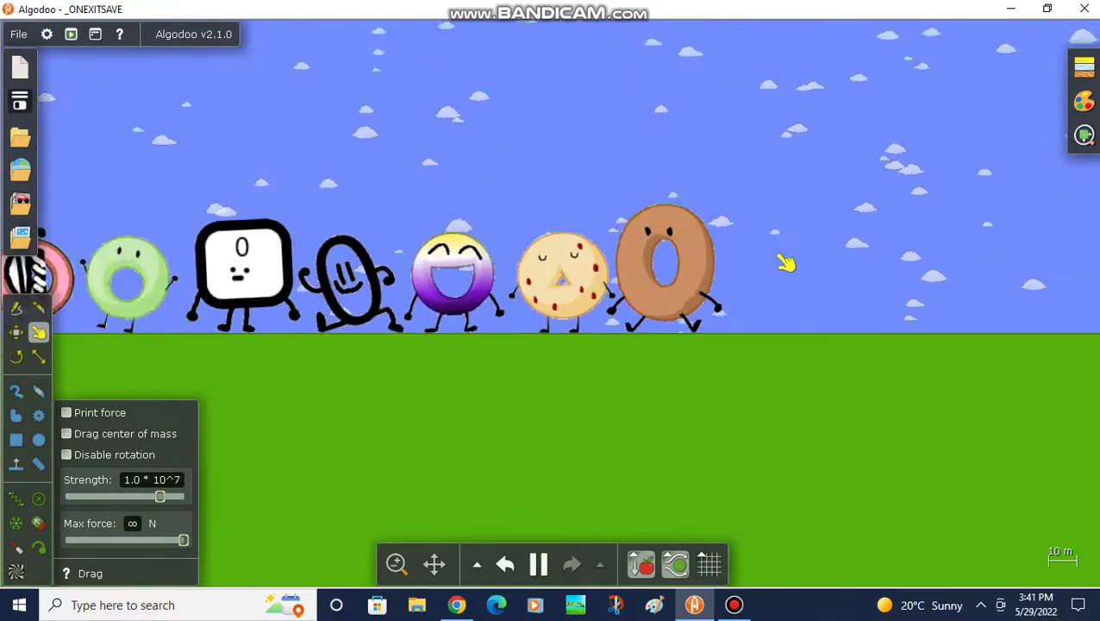
scroll(785, 263, down, 2)
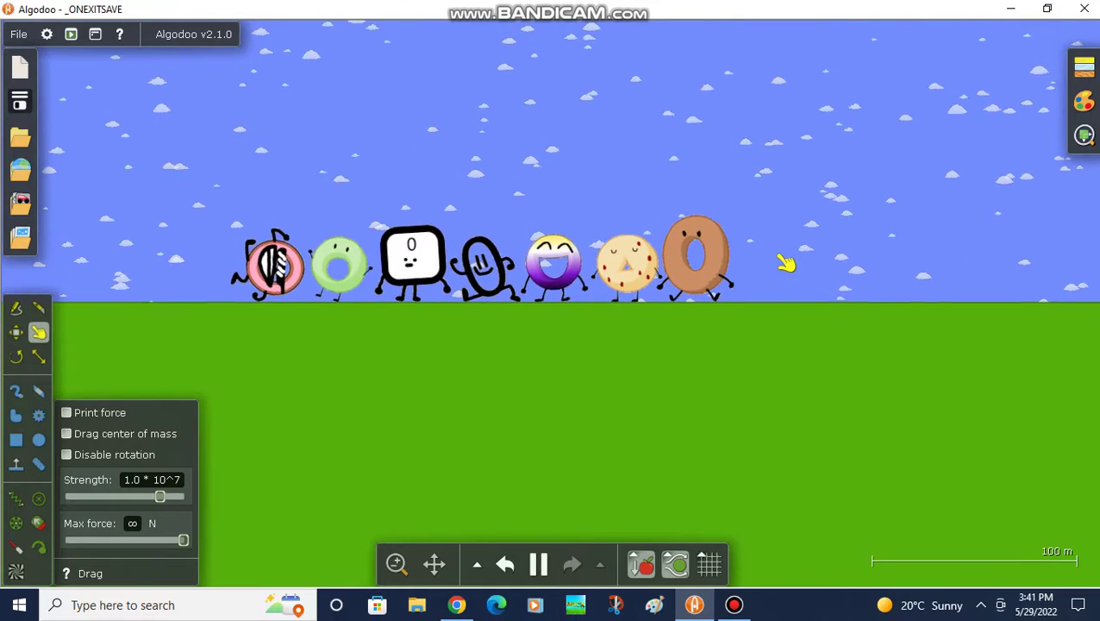
scroll(332, 273, up, 1)
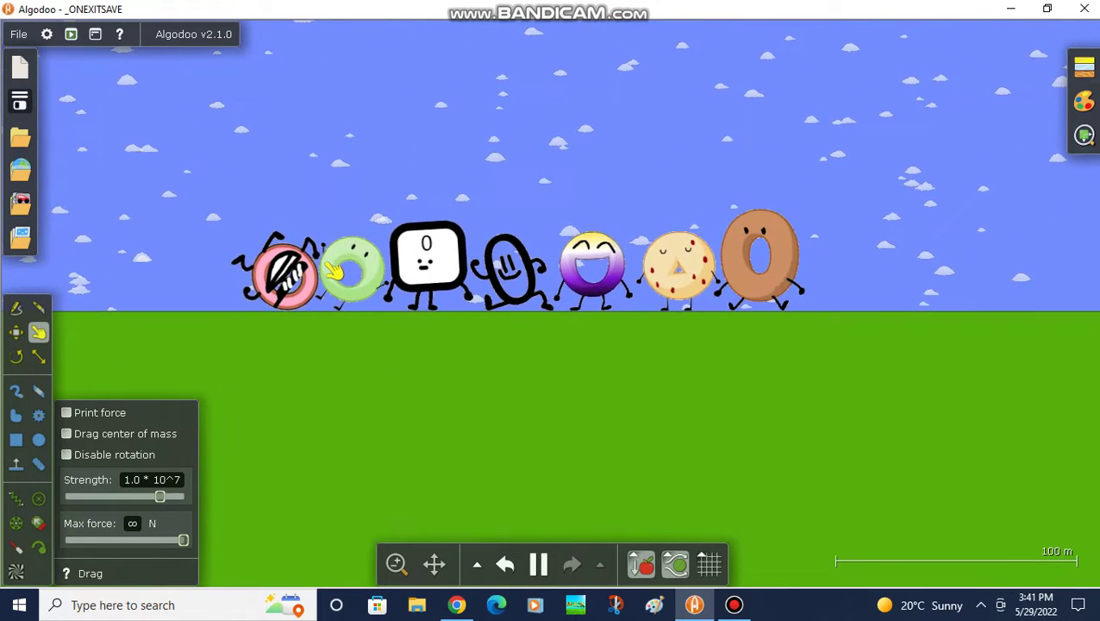
scroll(332, 273, up, 1)
drag(282, 219, 215, 298)
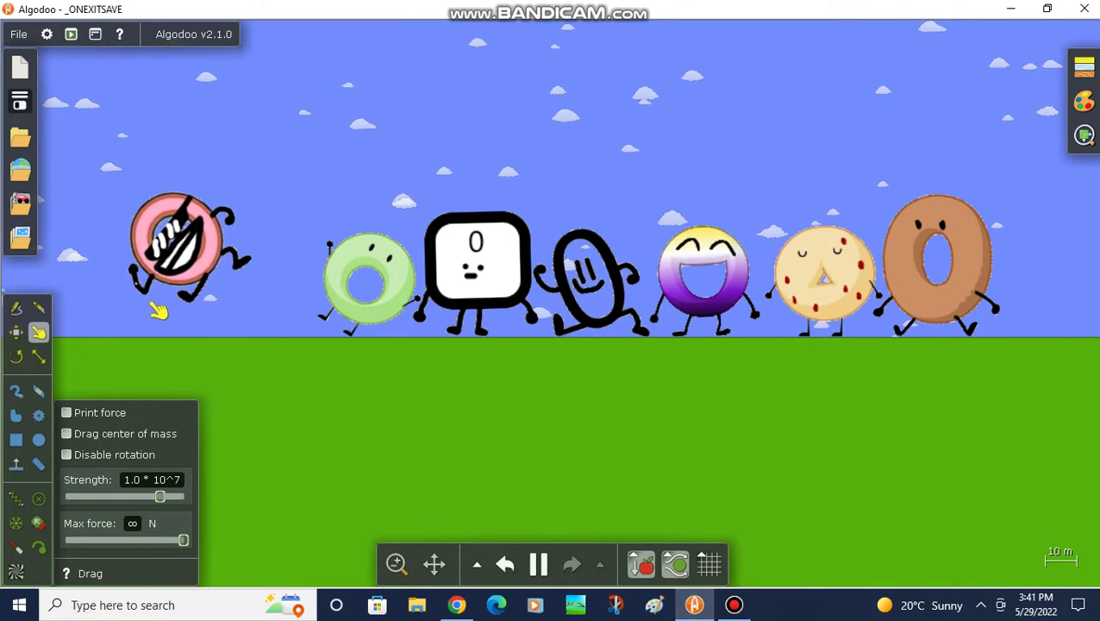
scroll(173, 322, down, 10)
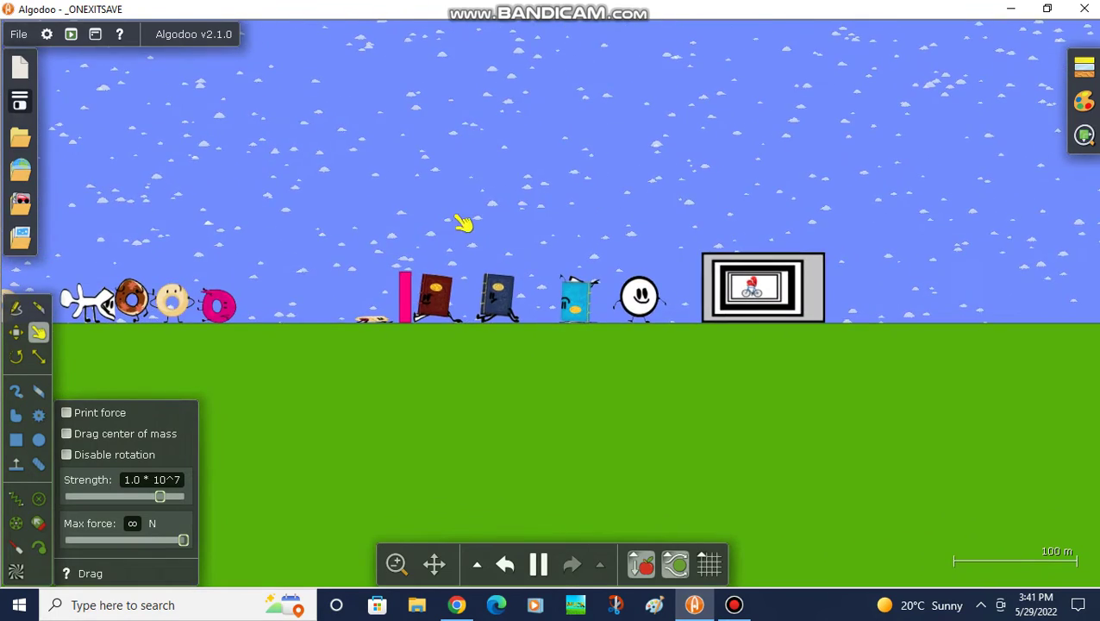
Step: Pan the view to the flattened pie and the far-left characters
mouse_move(597, 202)
mouse_down()
mouse_move(655, 244)
mouse_move(857, 206)
mouse_up()
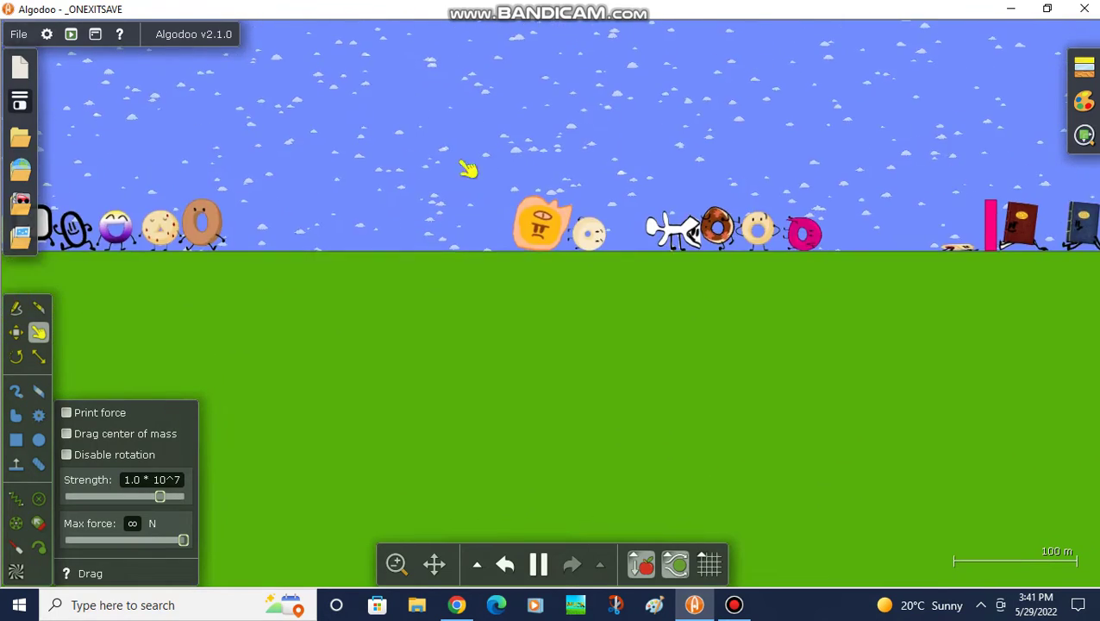
drag(467, 167, 464, 244)
key(m)
scroll(224, 241, down, 1)
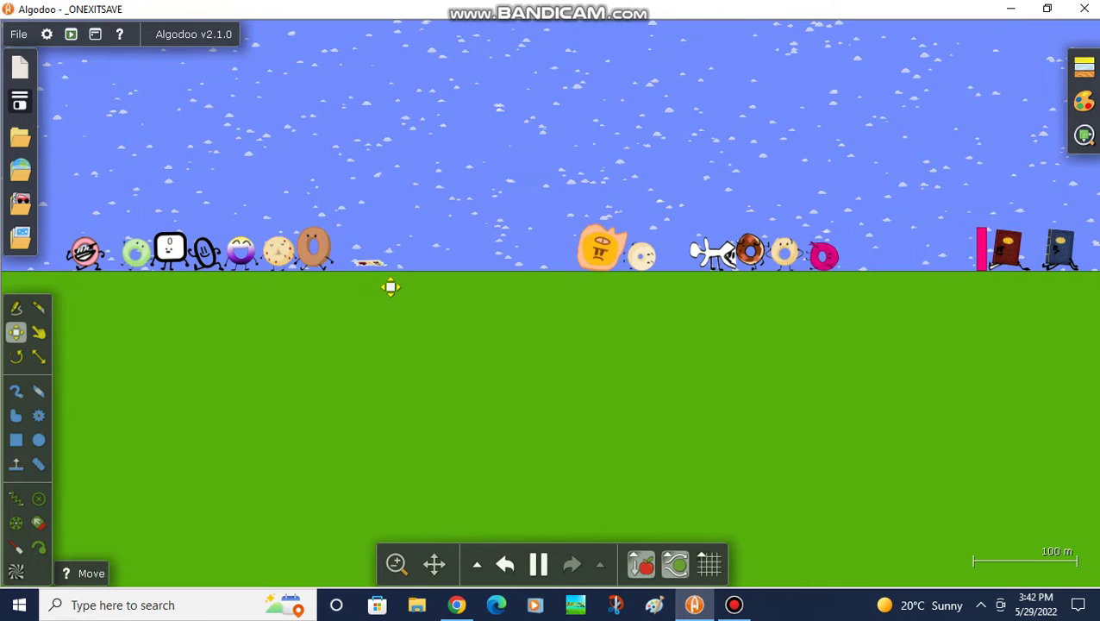
scroll(392, 254, up, 3)
scroll(392, 254, up, 2)
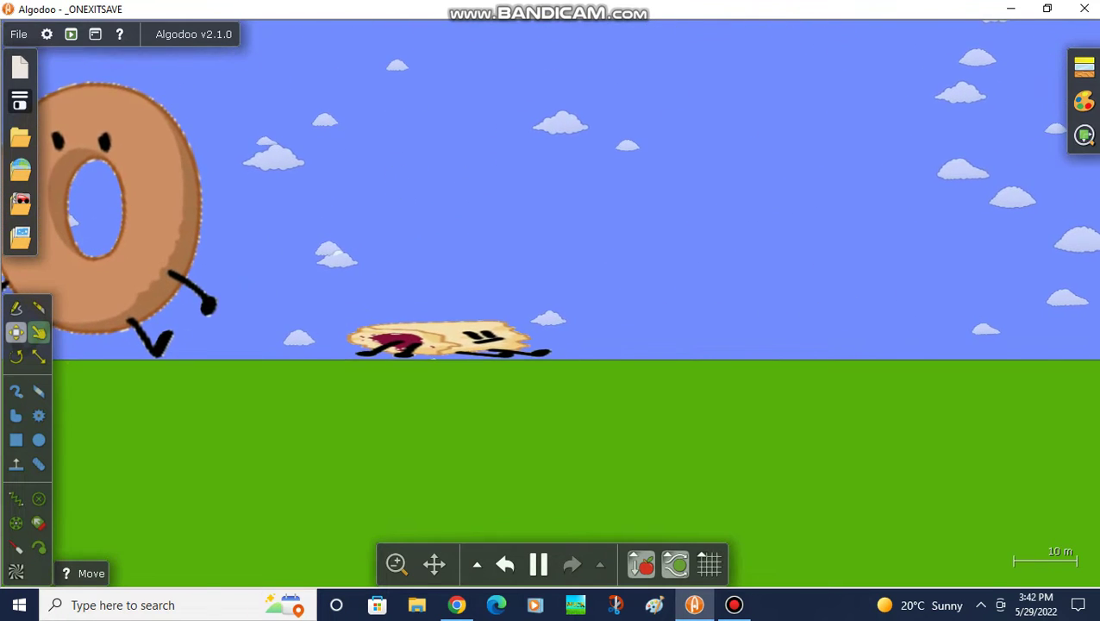
Step: Stretch the flattened pie back to full height with the Scale tool
key(d)
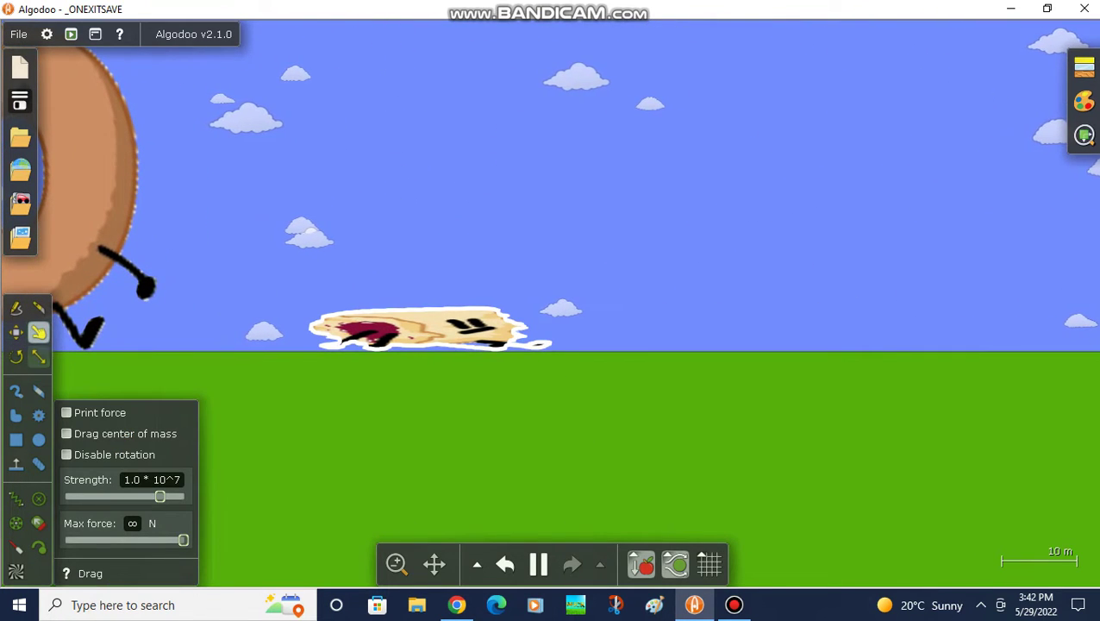
key(c)
drag(456, 329, 456, 223)
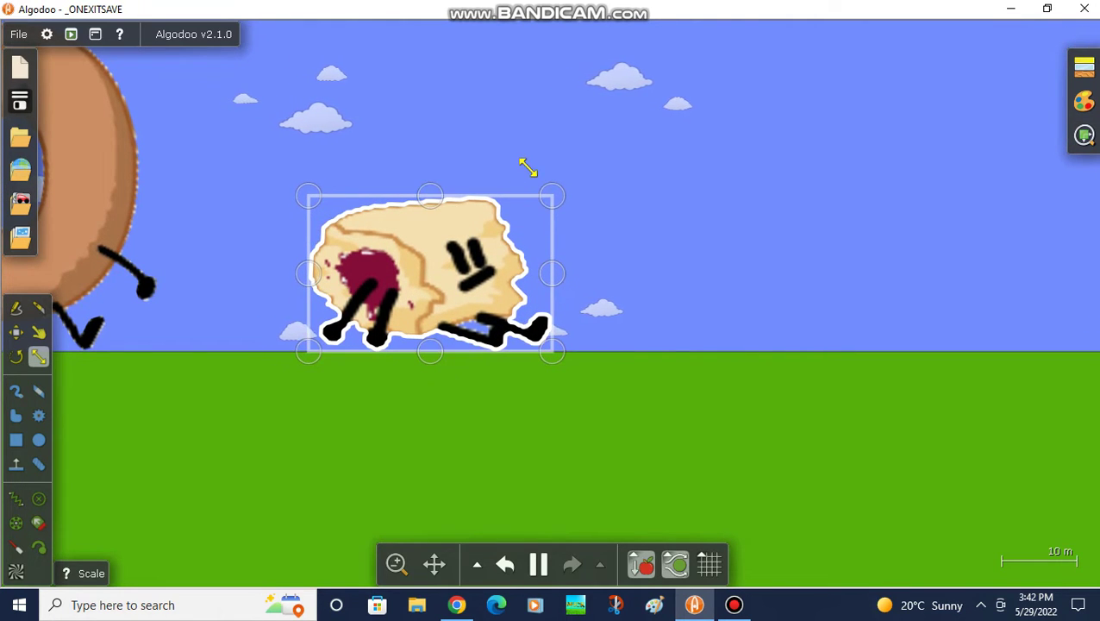
Step: Zoom in on the pie, erase a small jam piece and liquify the red jam blob
scroll(384, 297, up, 5)
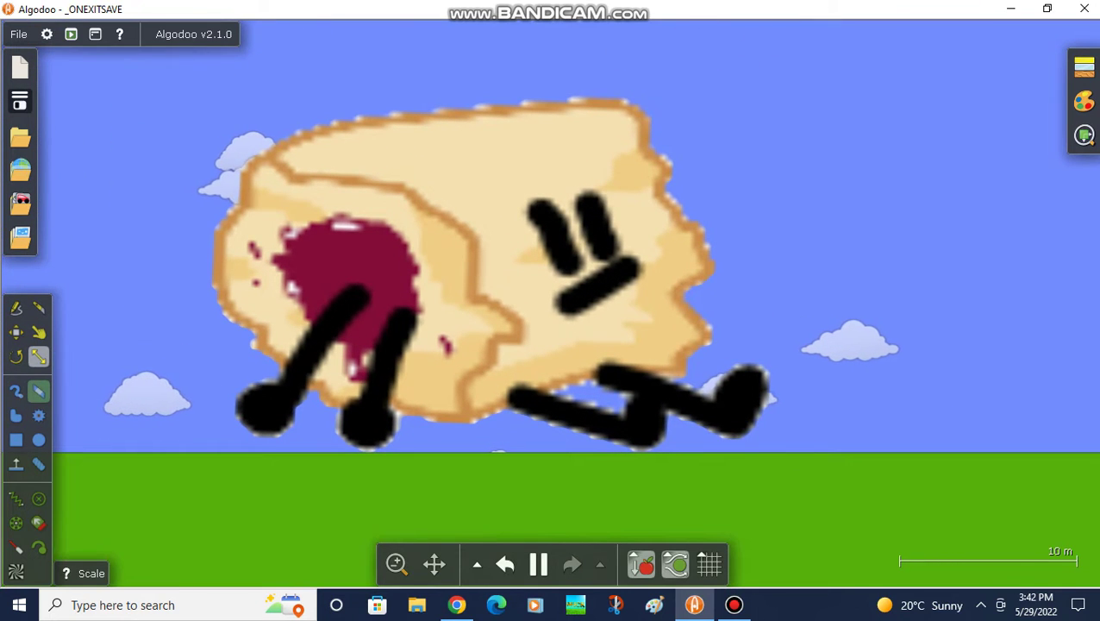
key(e)
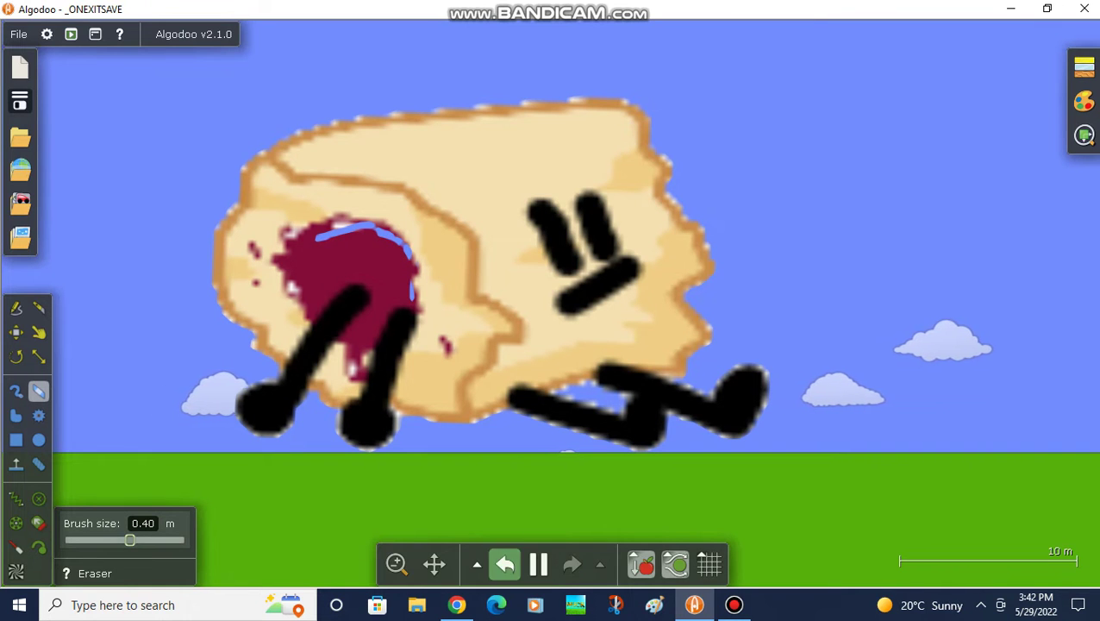
scroll(529, 371, up, 2)
key(k)
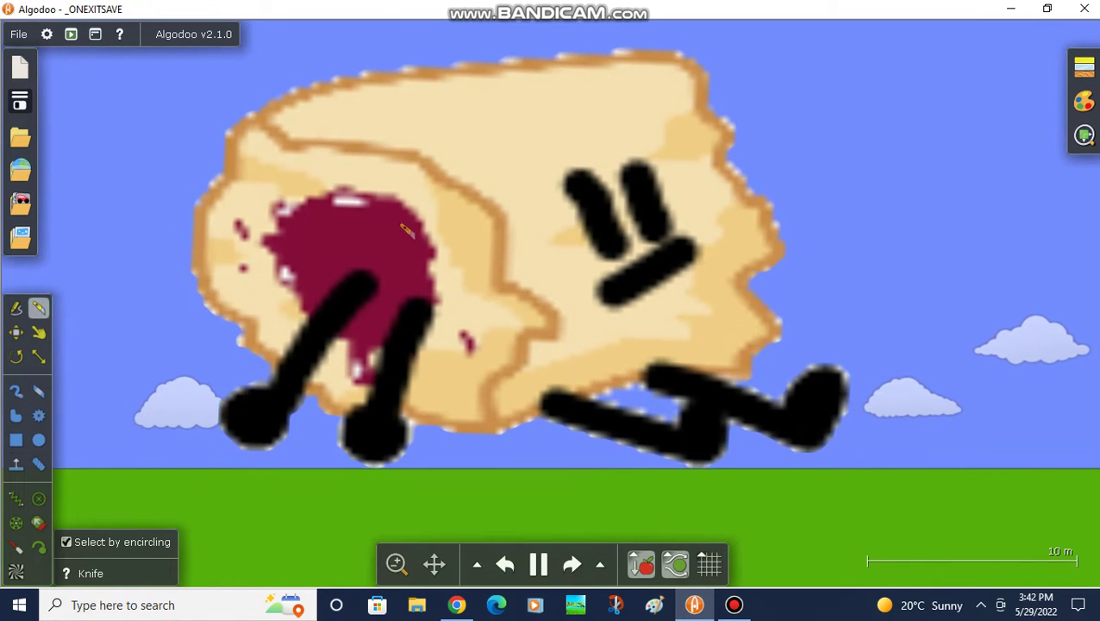
scroll(480, 342, up, 2)
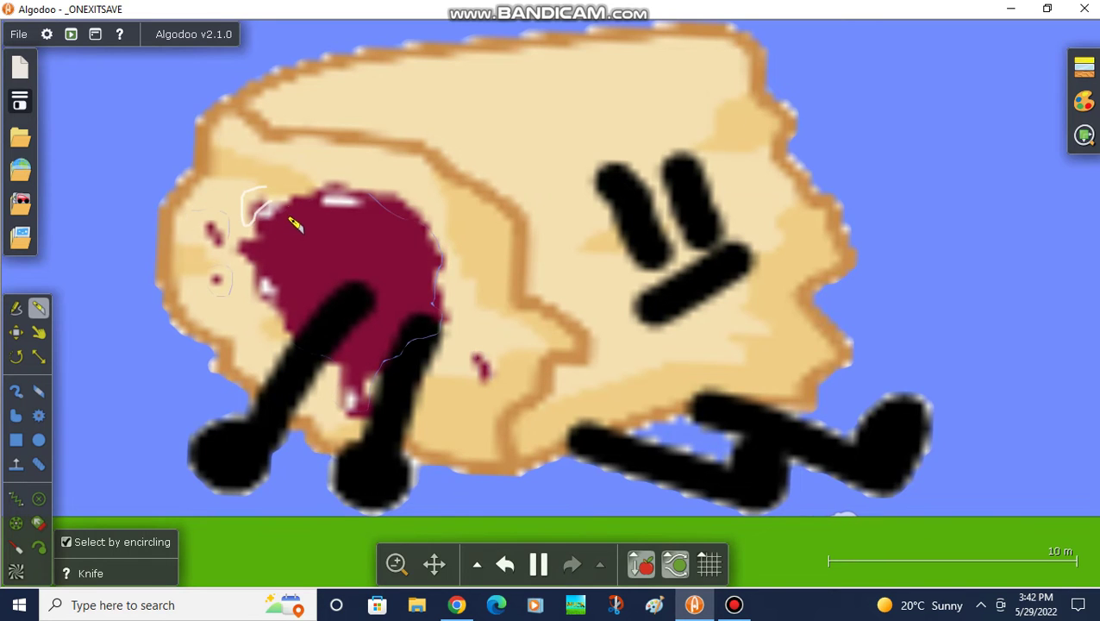
click(16, 332)
right_click(213, 258)
click(250, 246)
click(351, 265)
right_click(351, 265)
click(349, 268)
Step: Erase the three remaining small red jam flecks from the pie
right_click(269, 223)
click(293, 241)
right_click(216, 277)
click(250, 246)
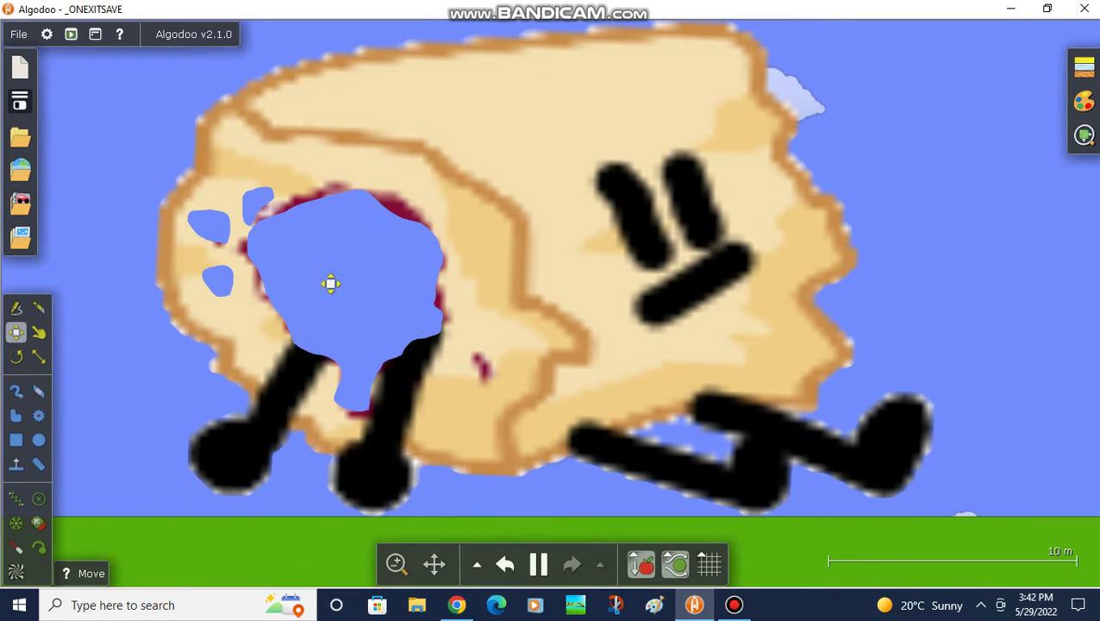
right_click(508, 392)
click(520, 248)
scroll(251, 437, down, 3)
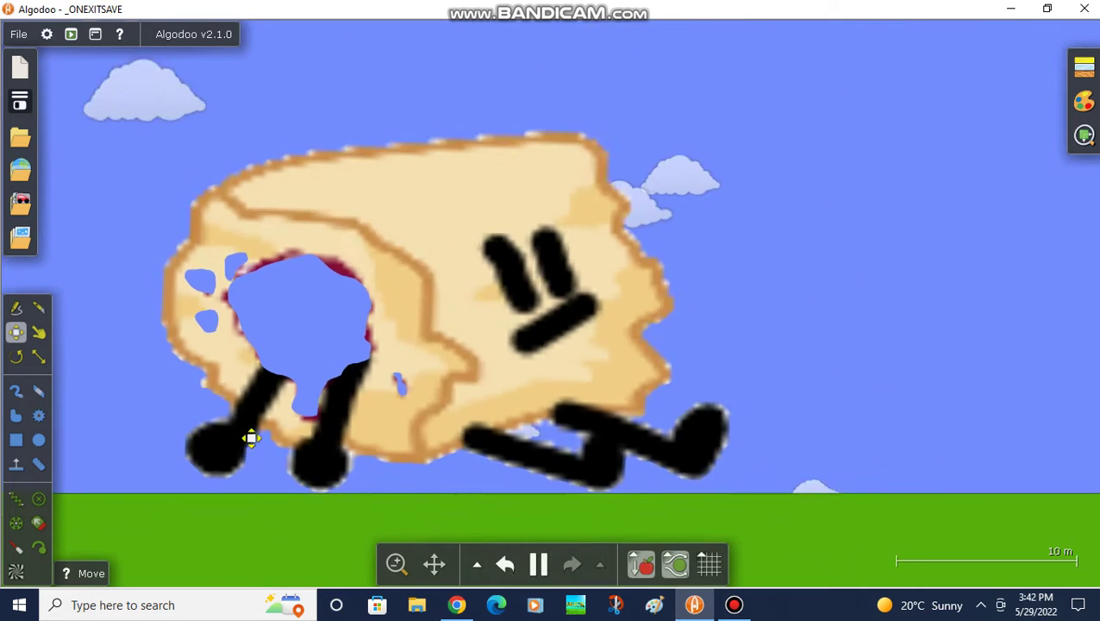
scroll(383, 400, up, 3)
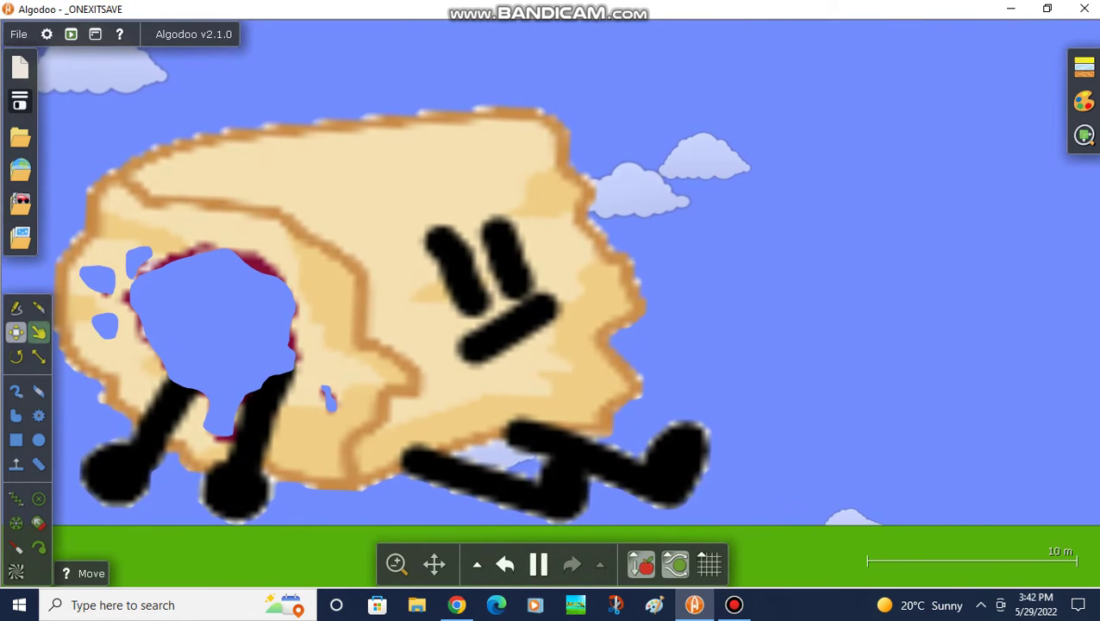
Step: Lift the holed pie and move it rightward beside the books
key(d)
drag(454, 323, 506, 219)
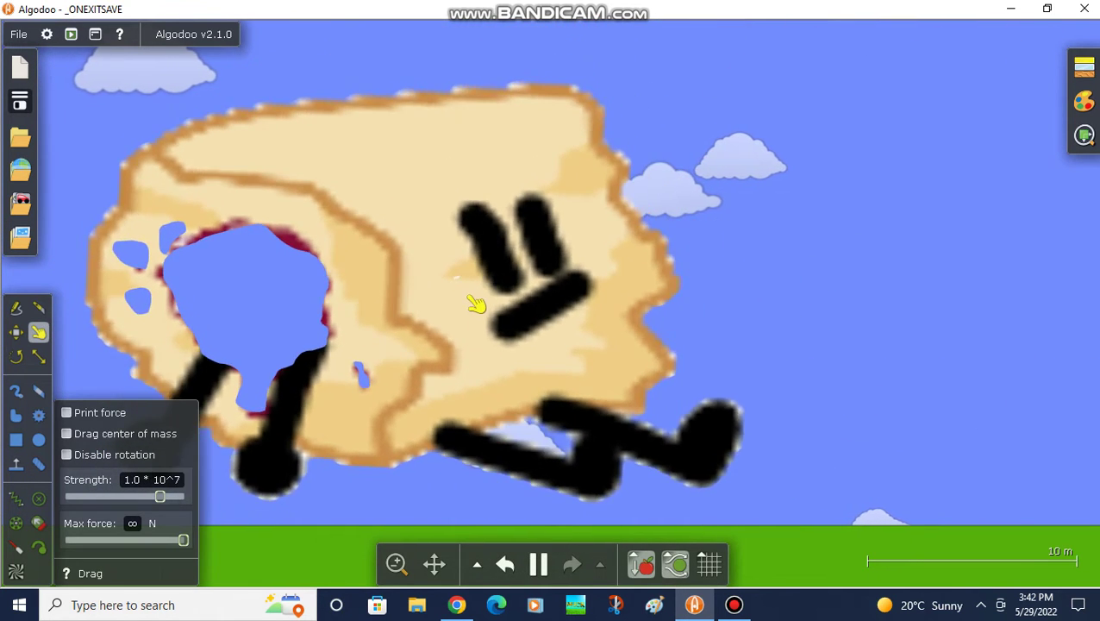
scroll(449, 329, down, 2)
scroll(352, 310, down, 5)
scroll(352, 311, down, 5)
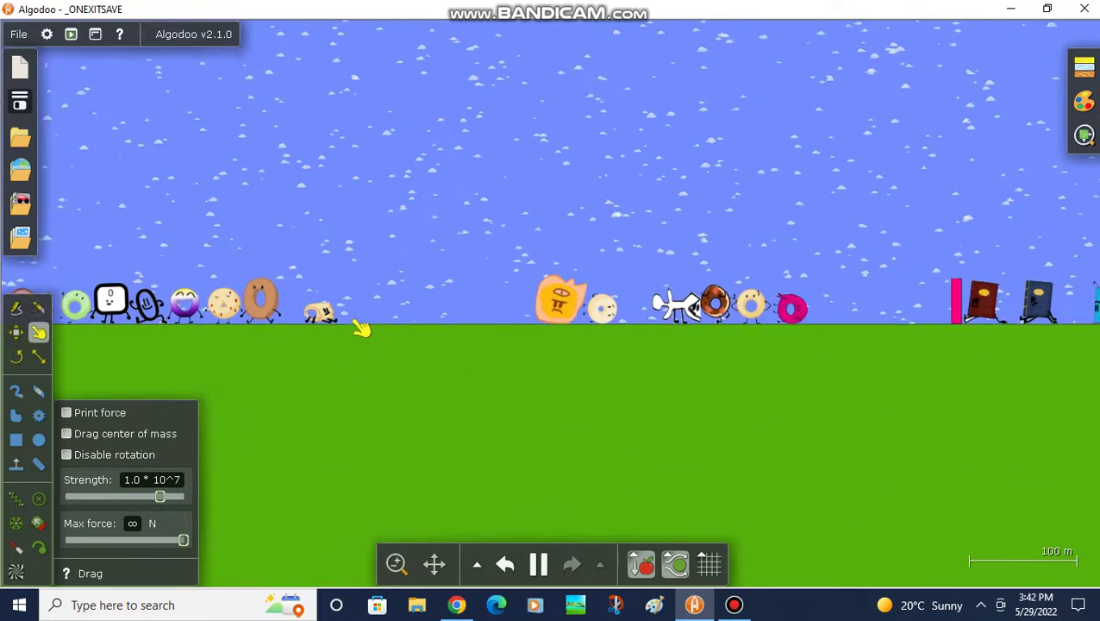
click(17, 332)
scroll(356, 326, up, 1)
drag(345, 318, 472, 215)
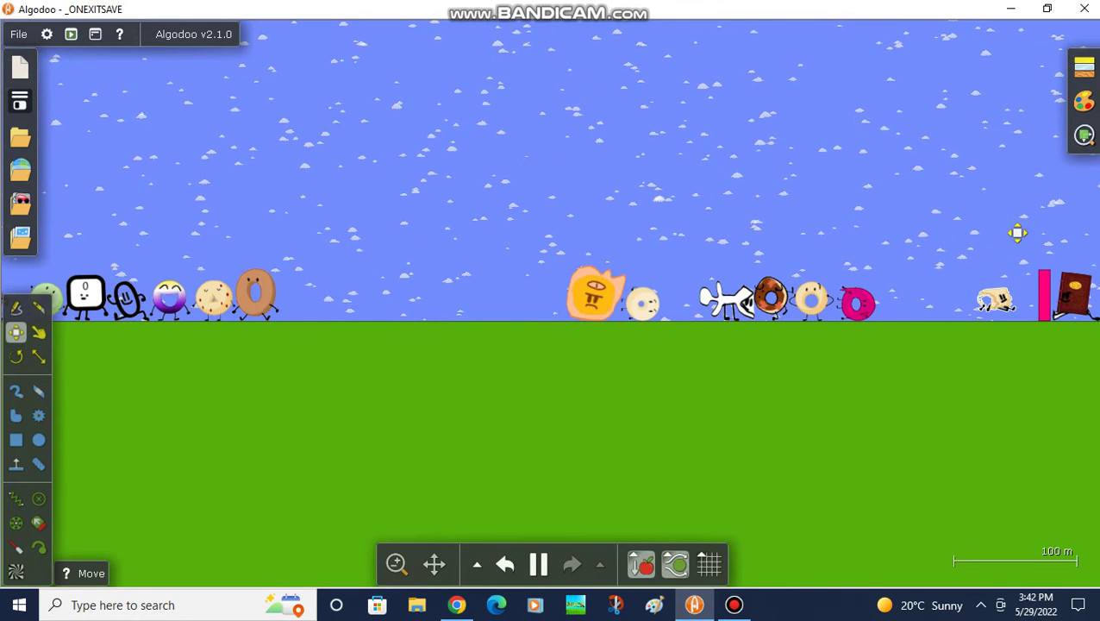
Step: Pan and zoom along the ground to bring more characters into view
scroll(1061, 328, up, 2)
right_click(1060, 328)
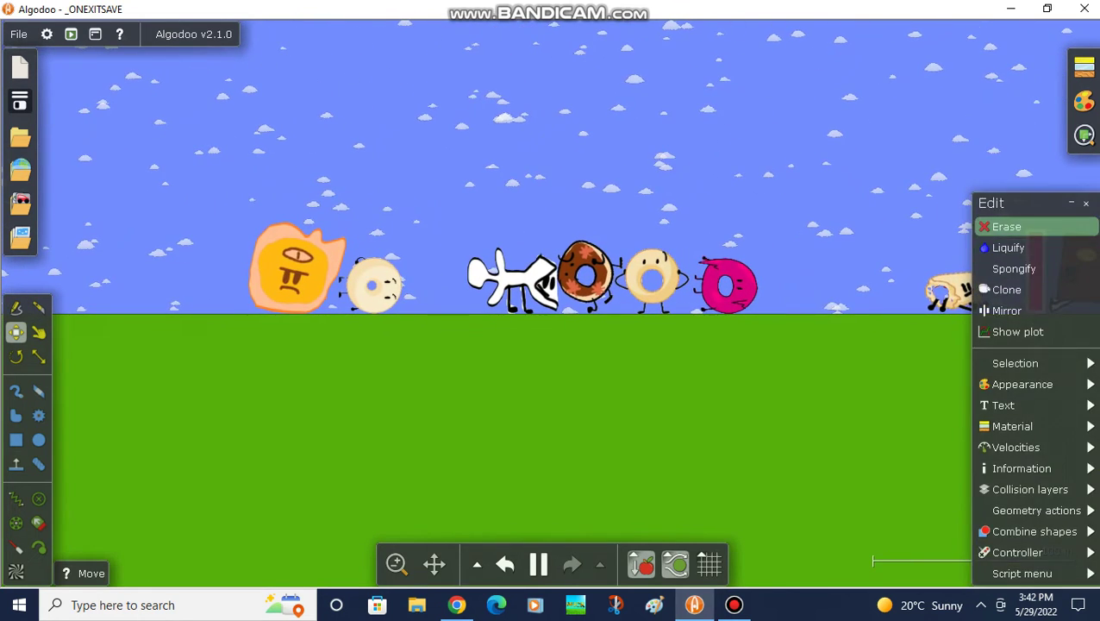
scroll(862, 279, up, 1)
scroll(491, 343, up, 1)
scroll(712, 314, down, 3)
scroll(488, 233, down, 1)
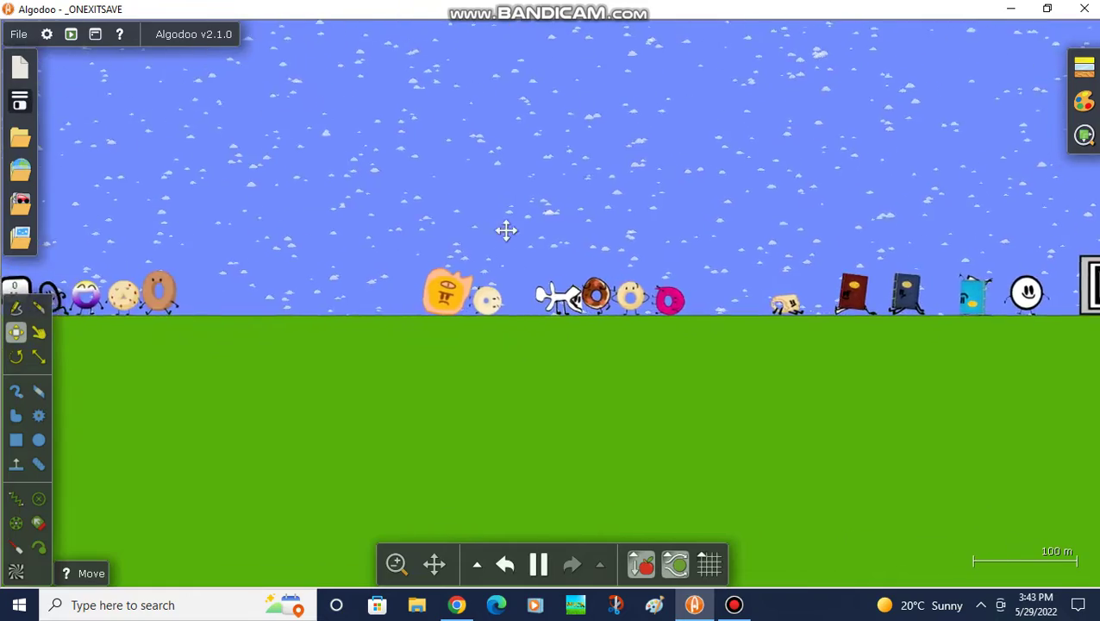
drag(489, 233, 721, 280)
scroll(577, 348, up, 2)
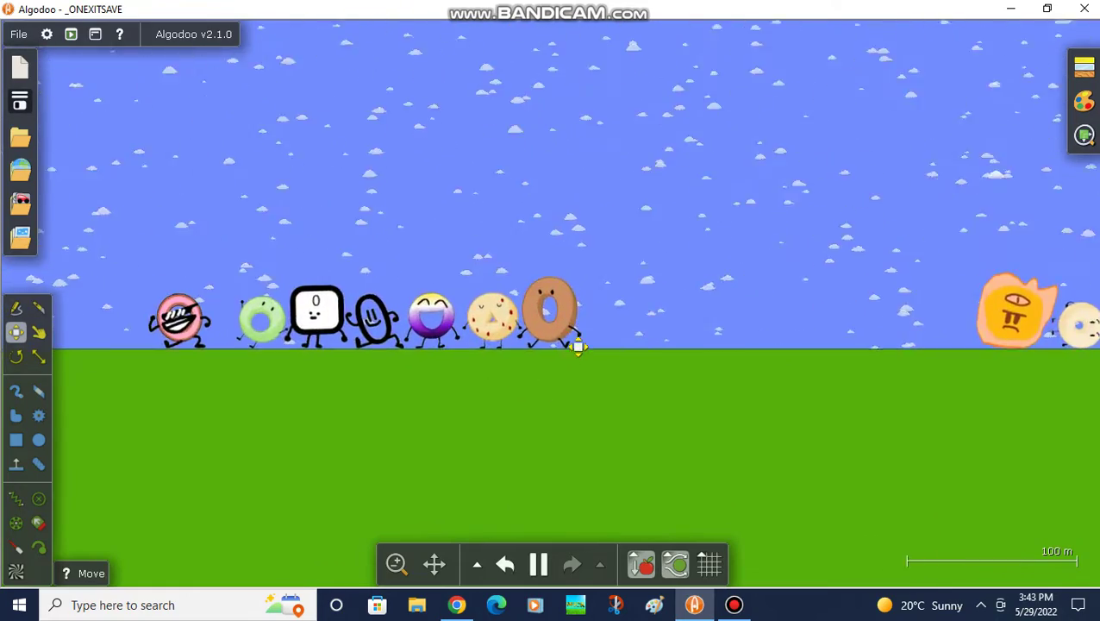
scroll(586, 345, up, 1)
scroll(603, 332, down, 2)
scroll(399, 319, up, 2)
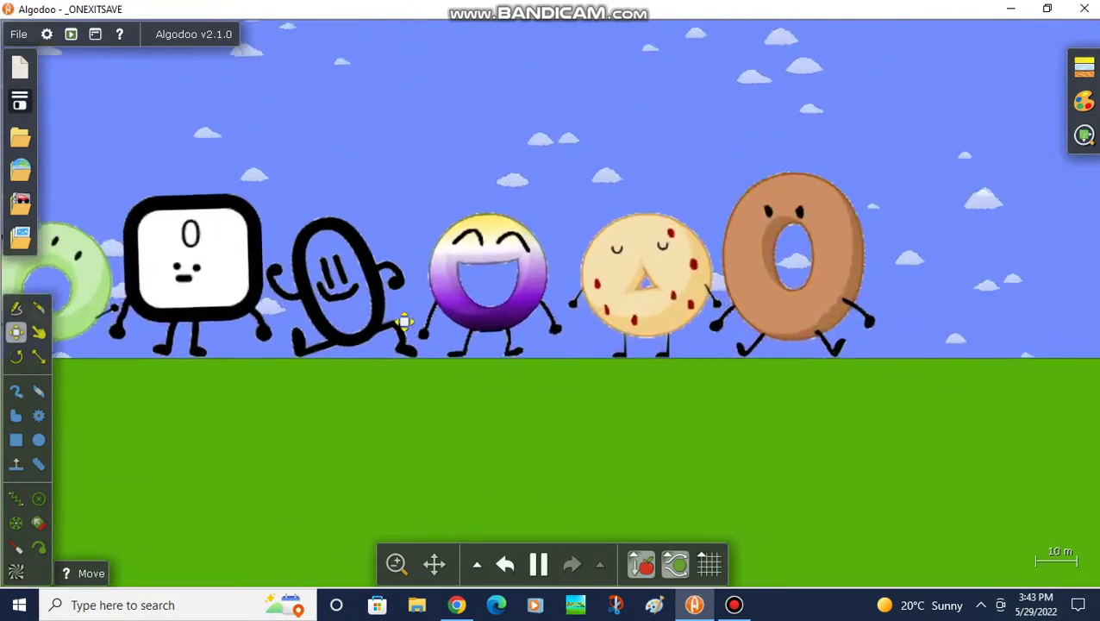
scroll(209, 347, up, 1)
Step: Erase the black oval character beside the purple smiling one
click(38, 332)
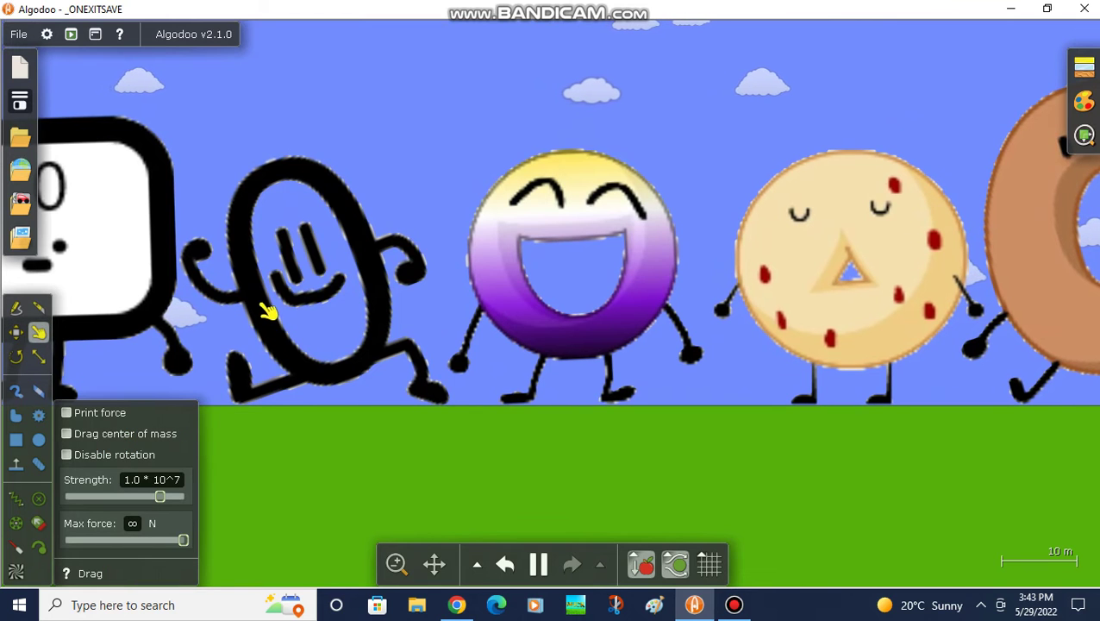
drag(268, 311, 315, 371)
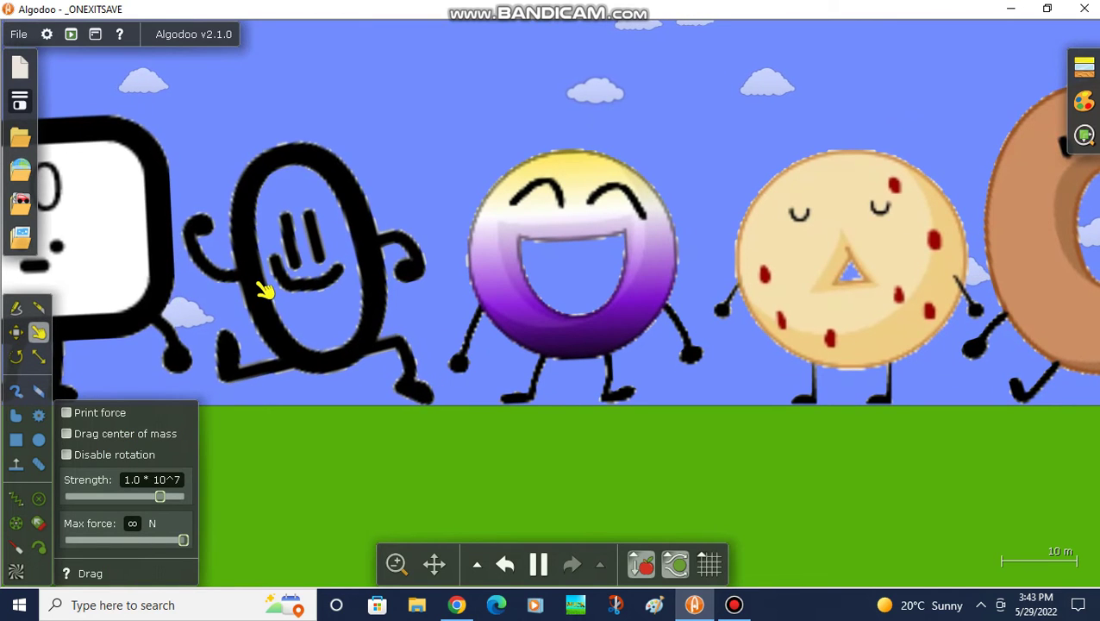
scroll(315, 371, up, 1)
right_click(314, 373)
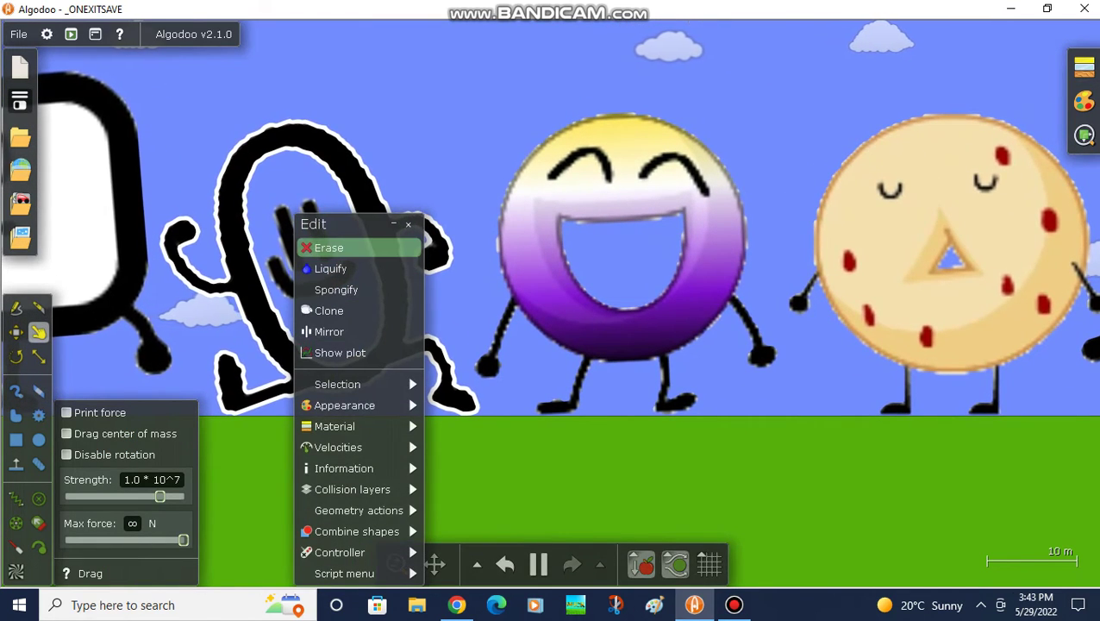
key(m)
click(290, 352)
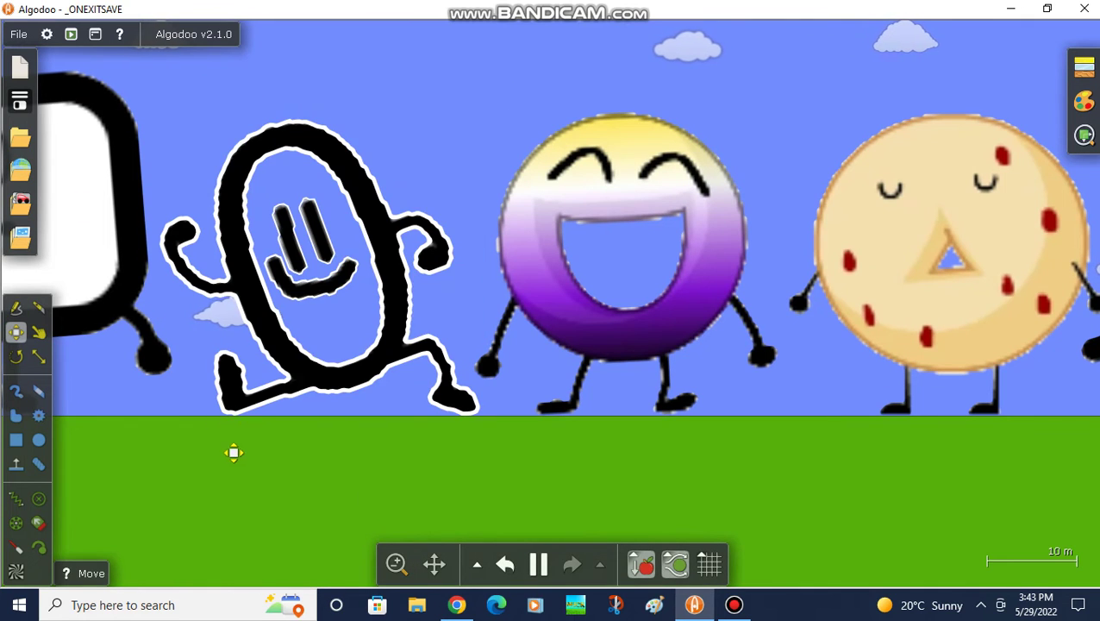
right_click(315, 370)
Step: Pan over and zoom in on the framed bicycle screen
scroll(373, 336, down, 10)
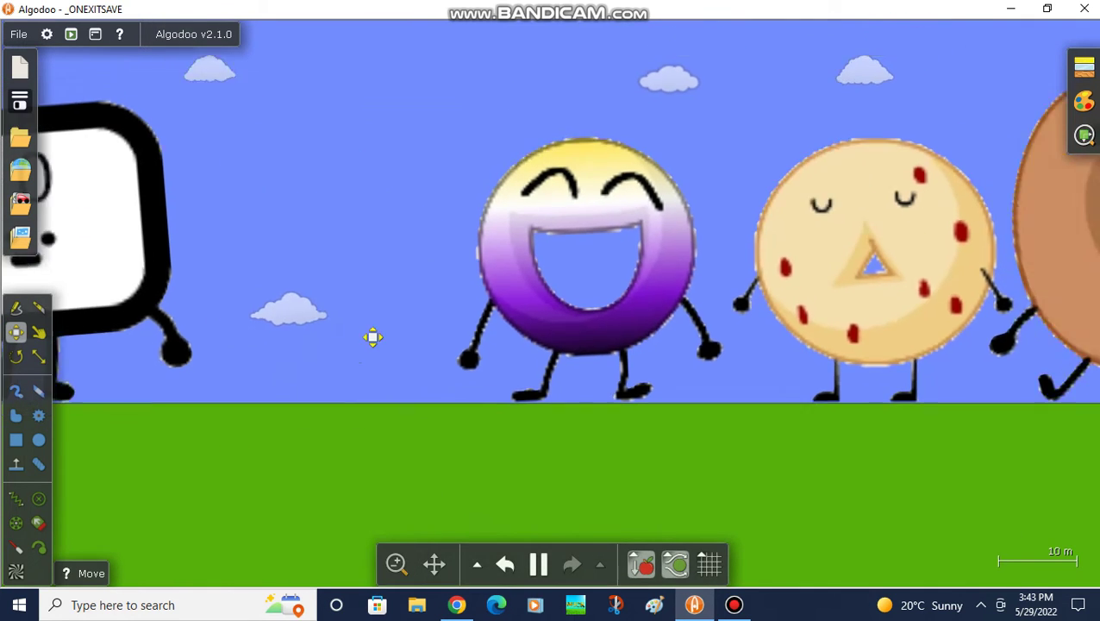
drag(763, 258, 197, 214)
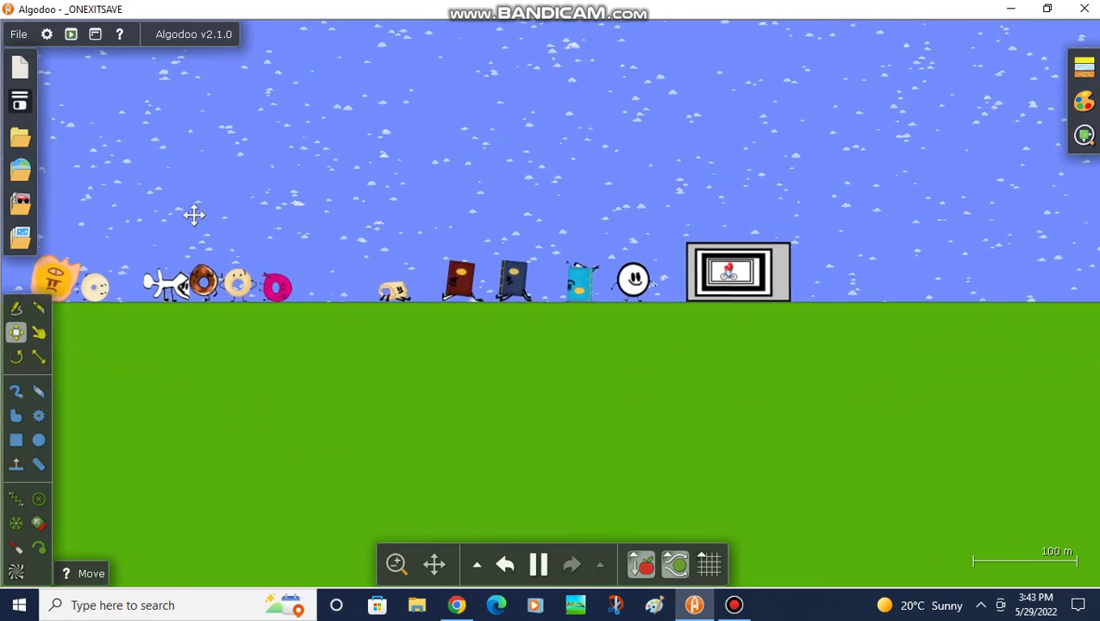
scroll(781, 237, up, 2)
scroll(752, 350, up, 3)
scroll(734, 356, up, 3)
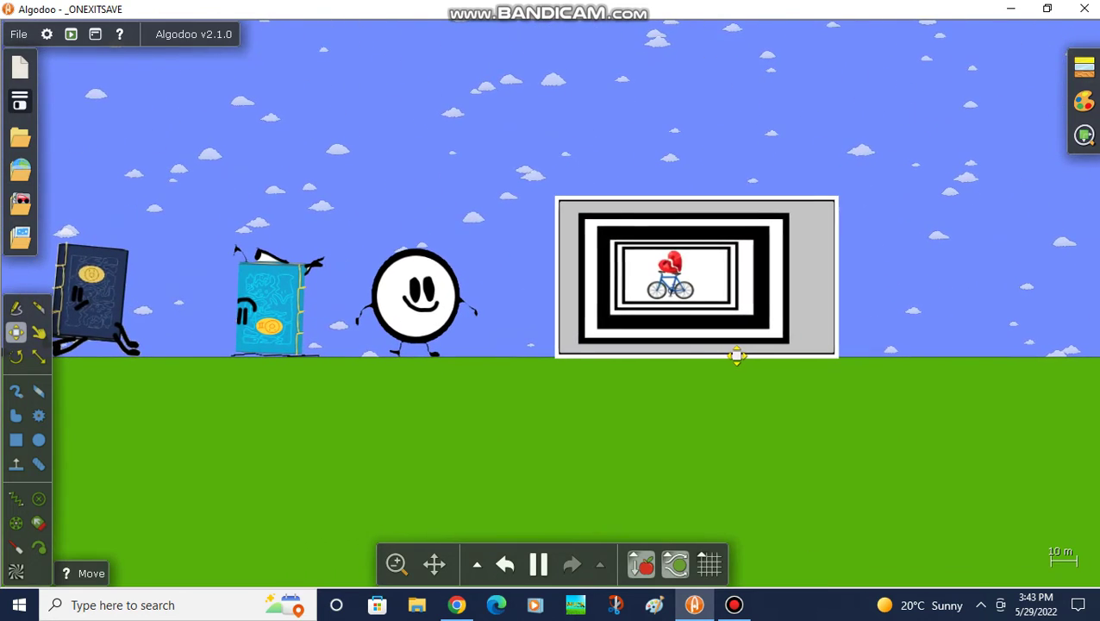
scroll(736, 355, up, 2)
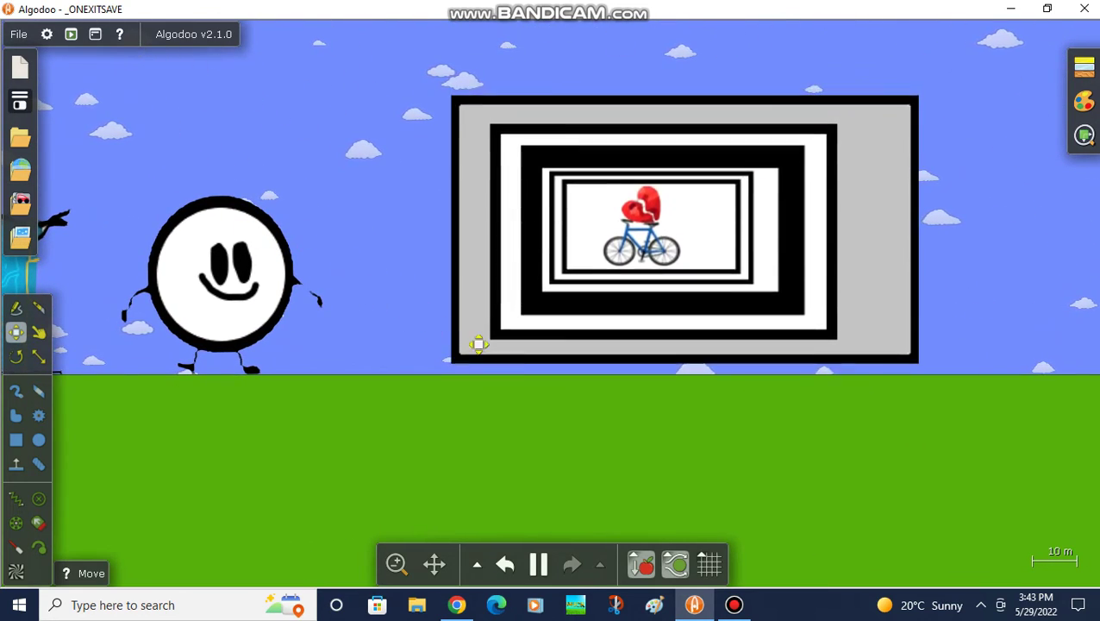